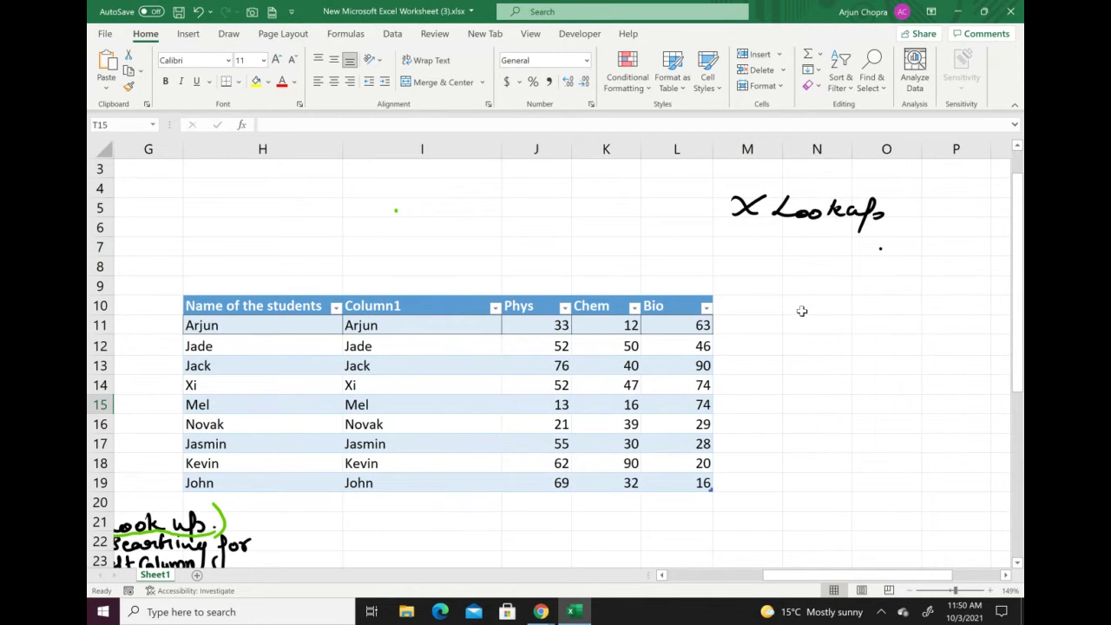
pyautogui.click(802, 310)
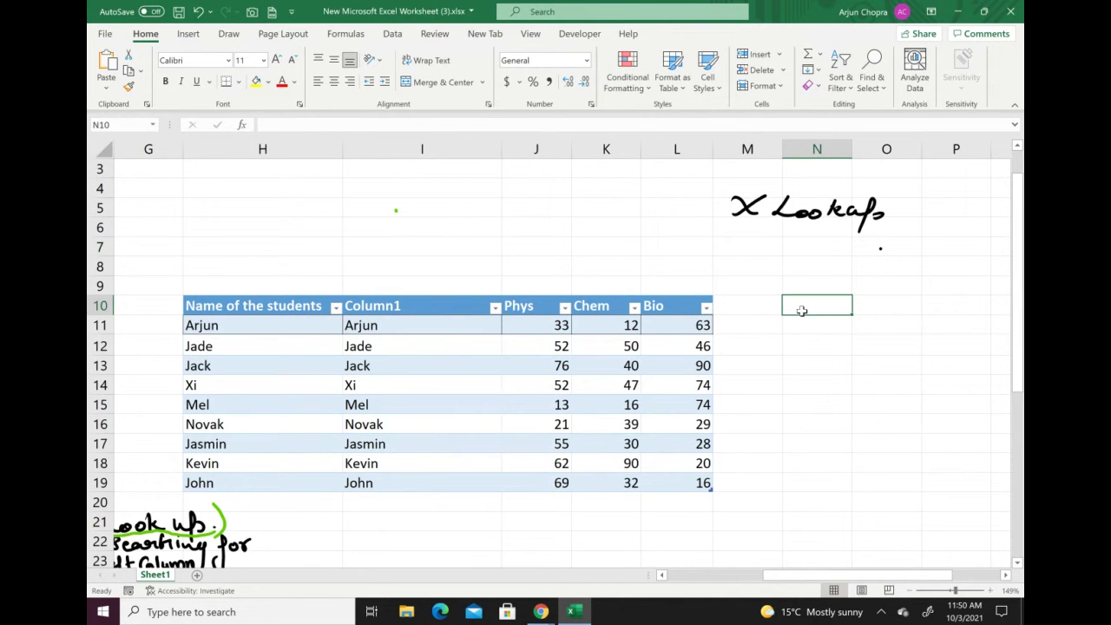
pyautogui.write('=')
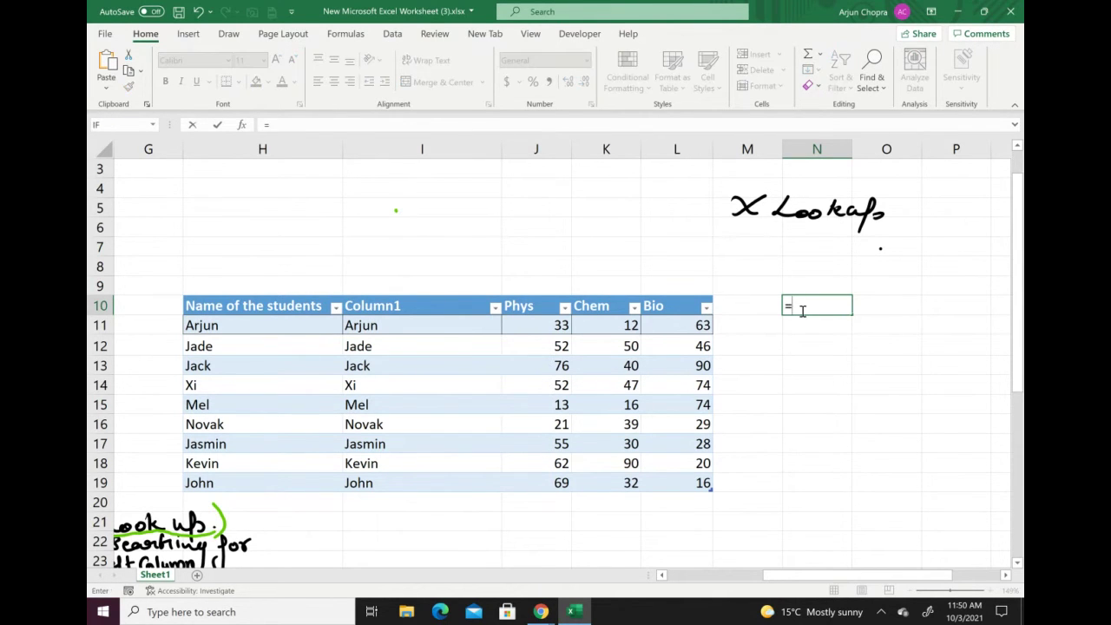
pyautogui.write('xl')
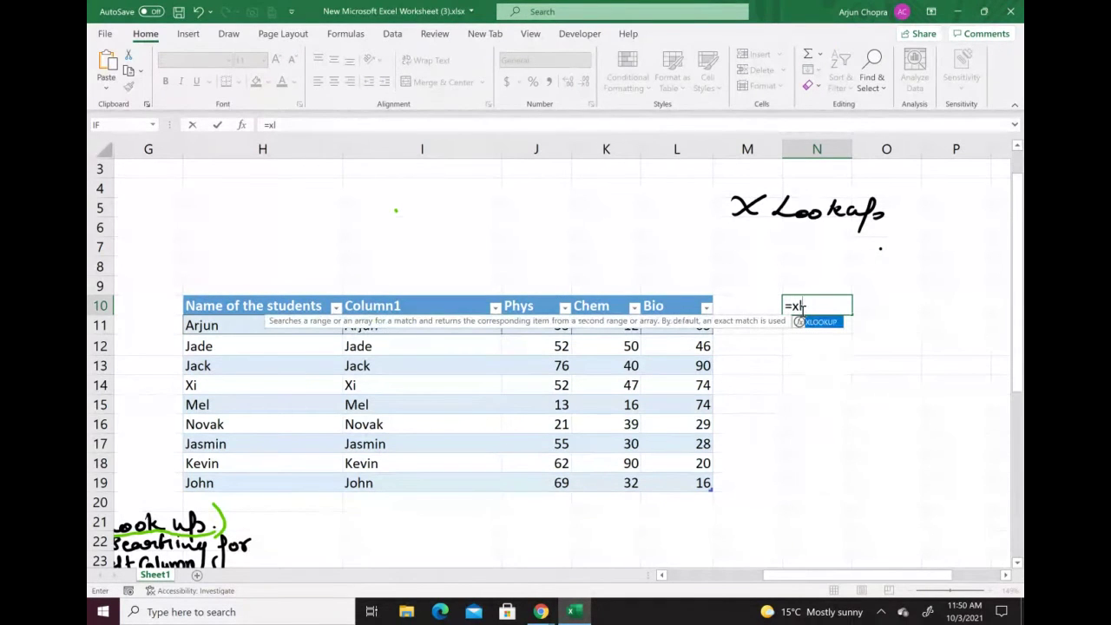
pyautogui.write('oo')
pyautogui.doubleClick(820, 323)
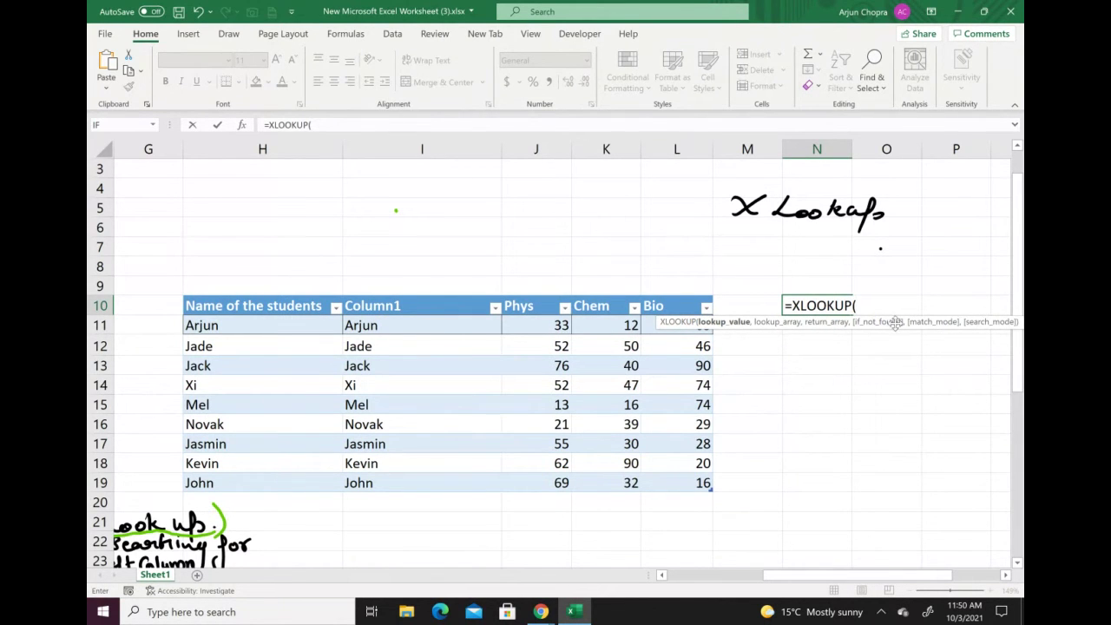
pyautogui.click(244, 127)
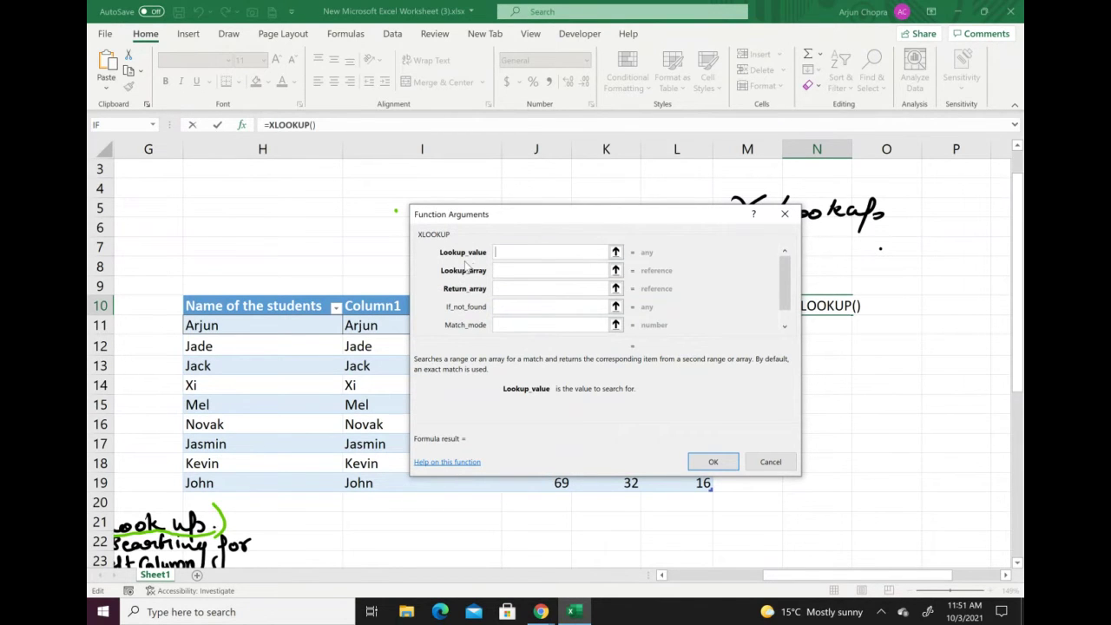
pyautogui.click(510, 310)
pyautogui.click(512, 326)
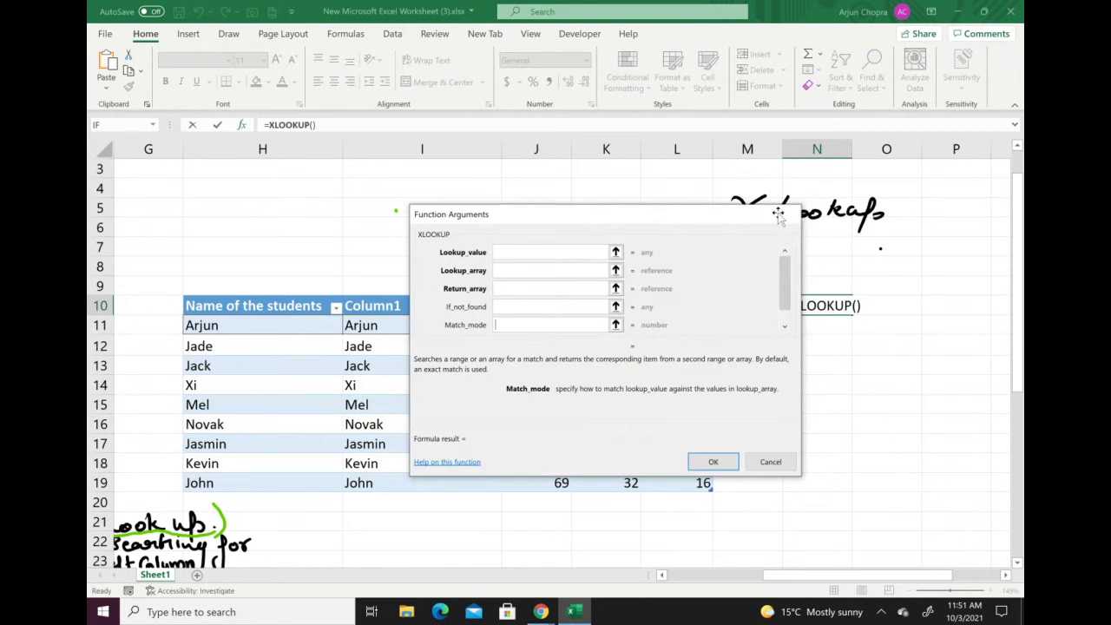
pyautogui.click(783, 214)
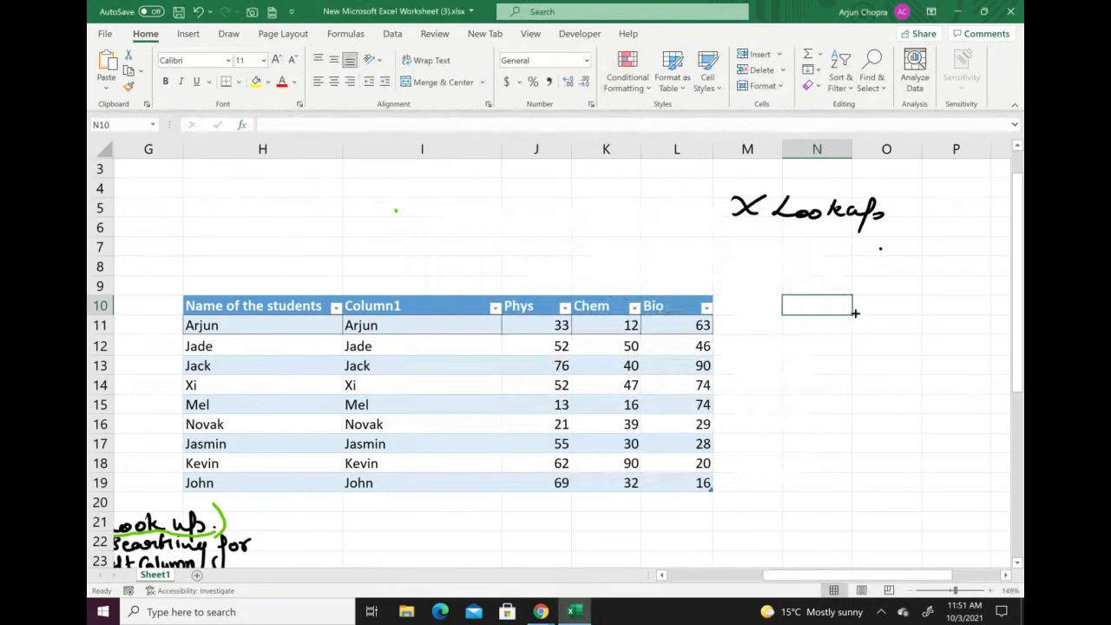
# Enter the name of the student in table row 11 into cell N12 as the lookup value.
pyautogui.click(805, 348)
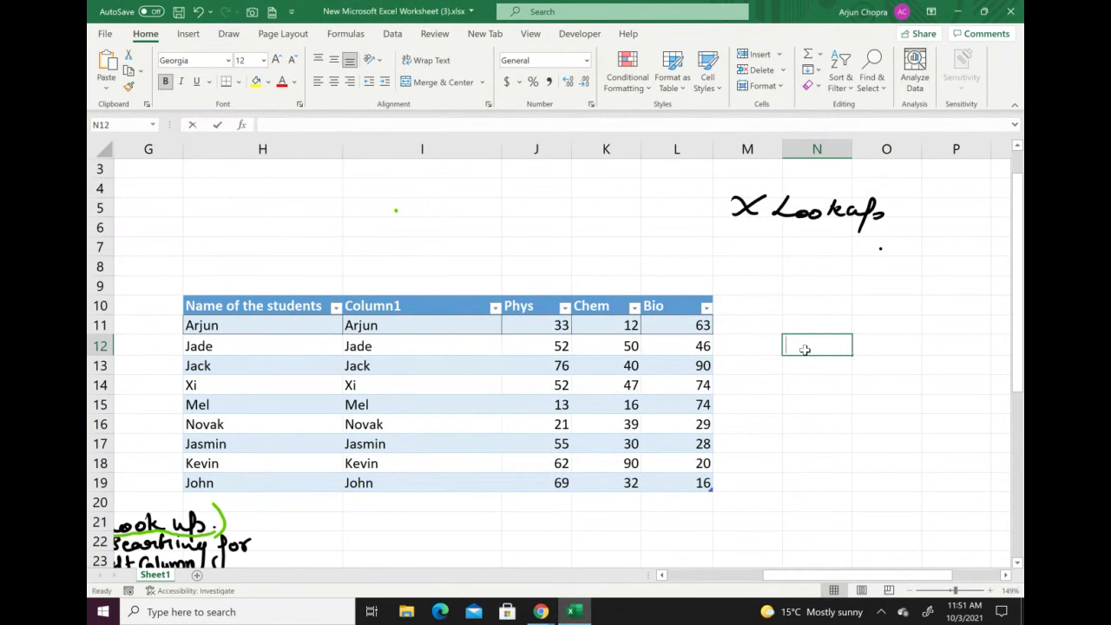
pyautogui.write('Arjun')
pyautogui.press('Tab')
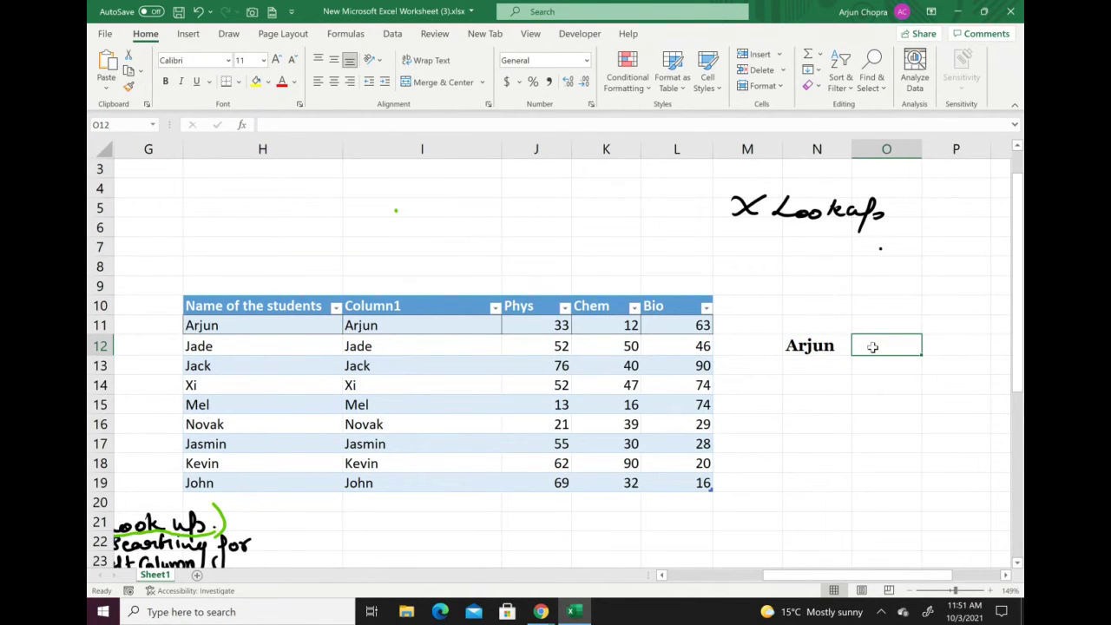
# Build an XLOOKUP in O12 with N12 as lookup value, Table1[Column1] as lookup array and Table1[Phys] as return array.
pyautogui.write('=')
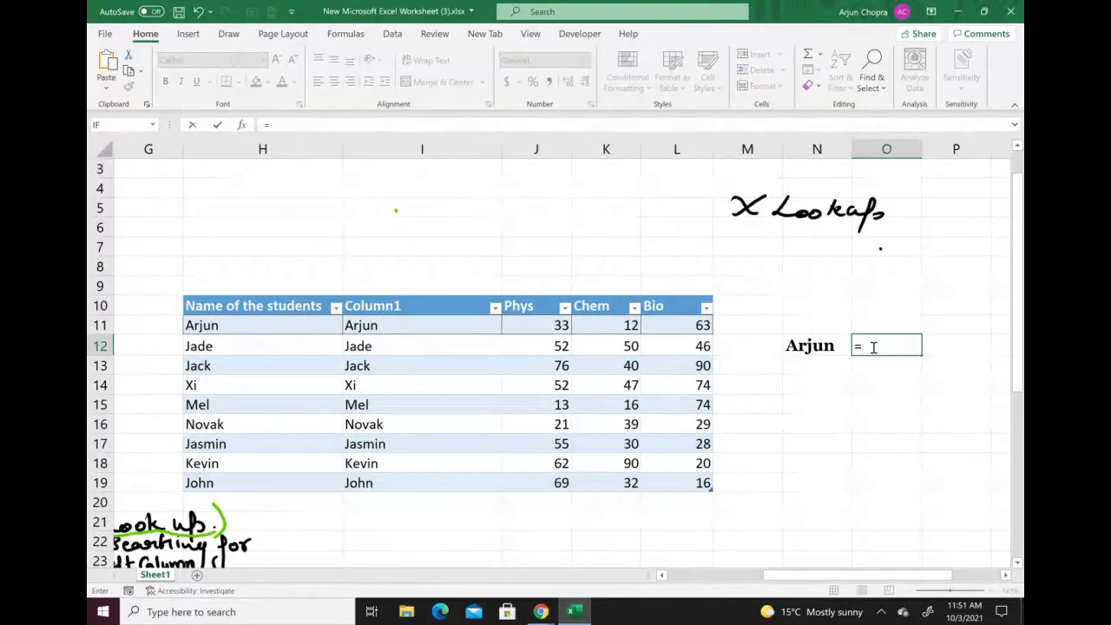
pyautogui.write('x')
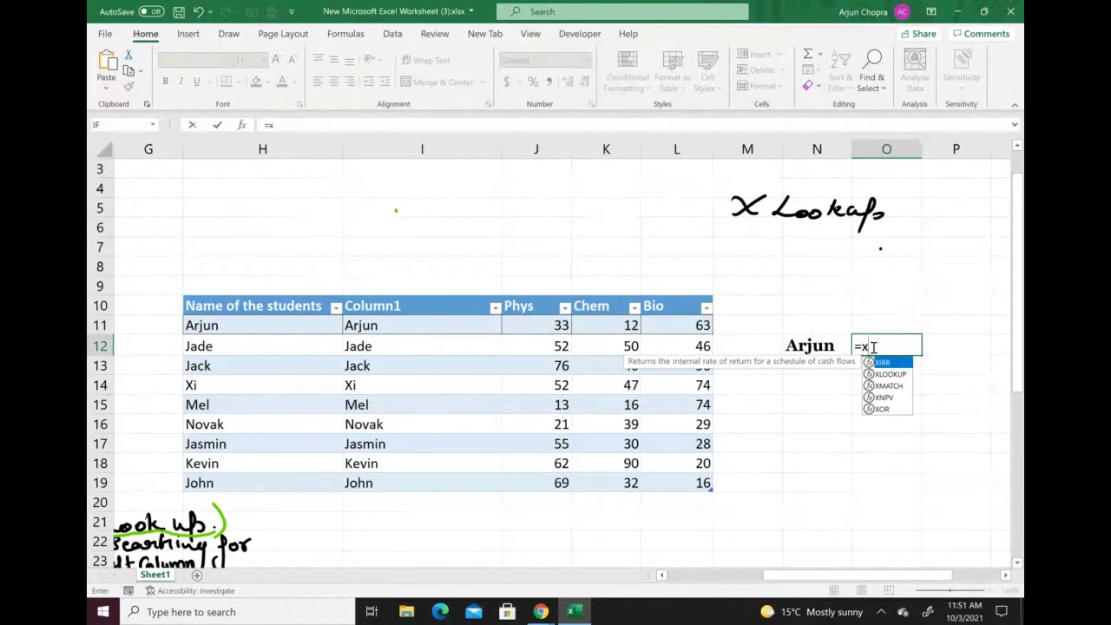
pyautogui.doubleClick(901, 374)
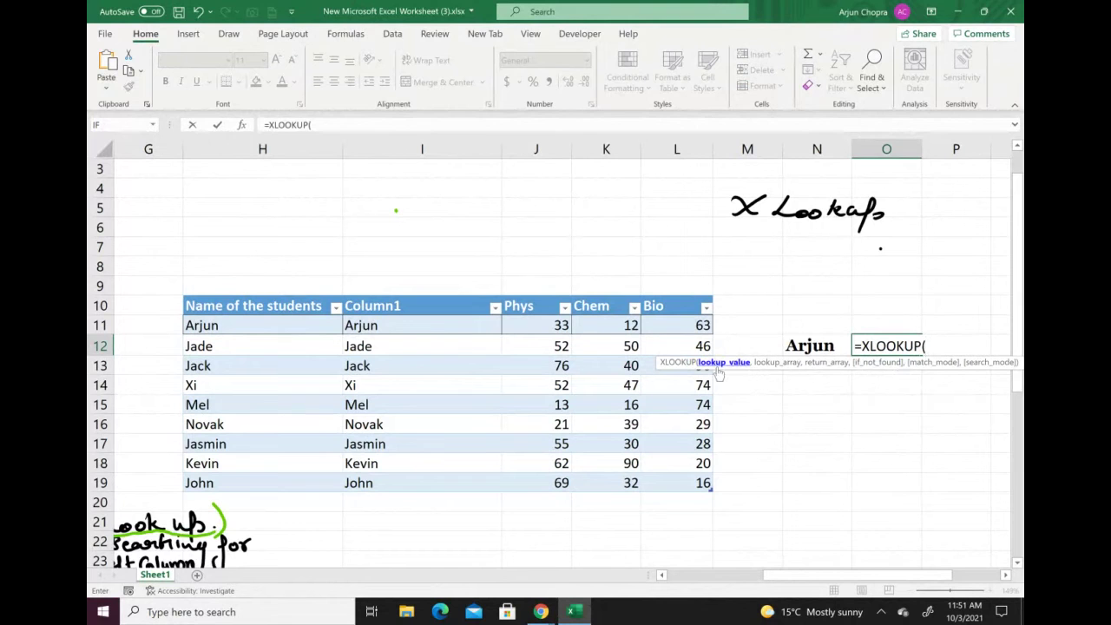
pyautogui.click(816, 348)
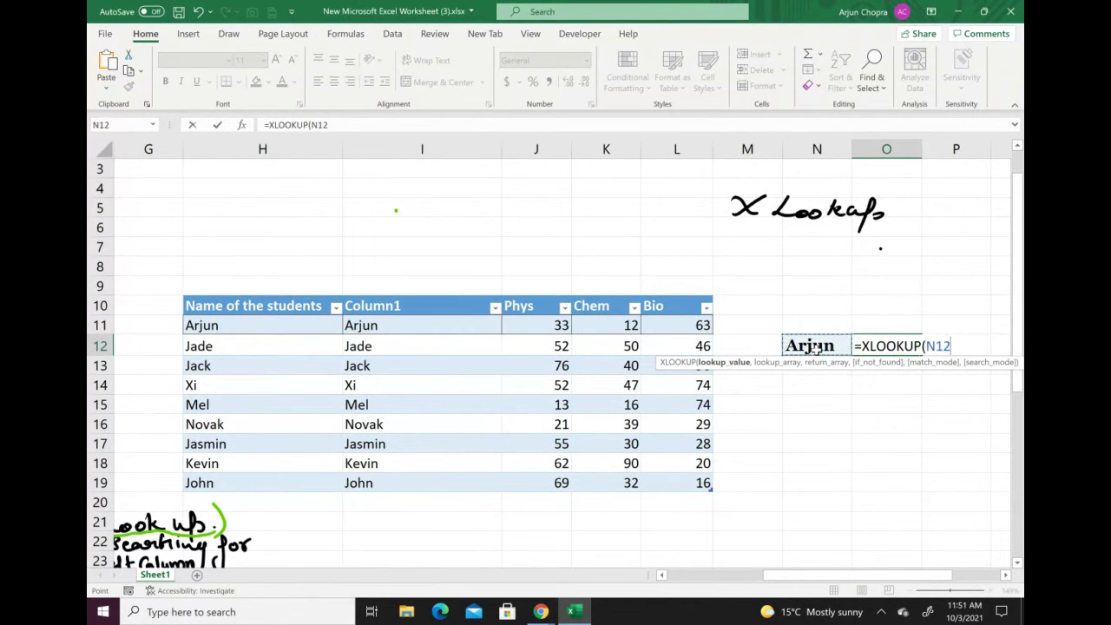
pyautogui.write(',')
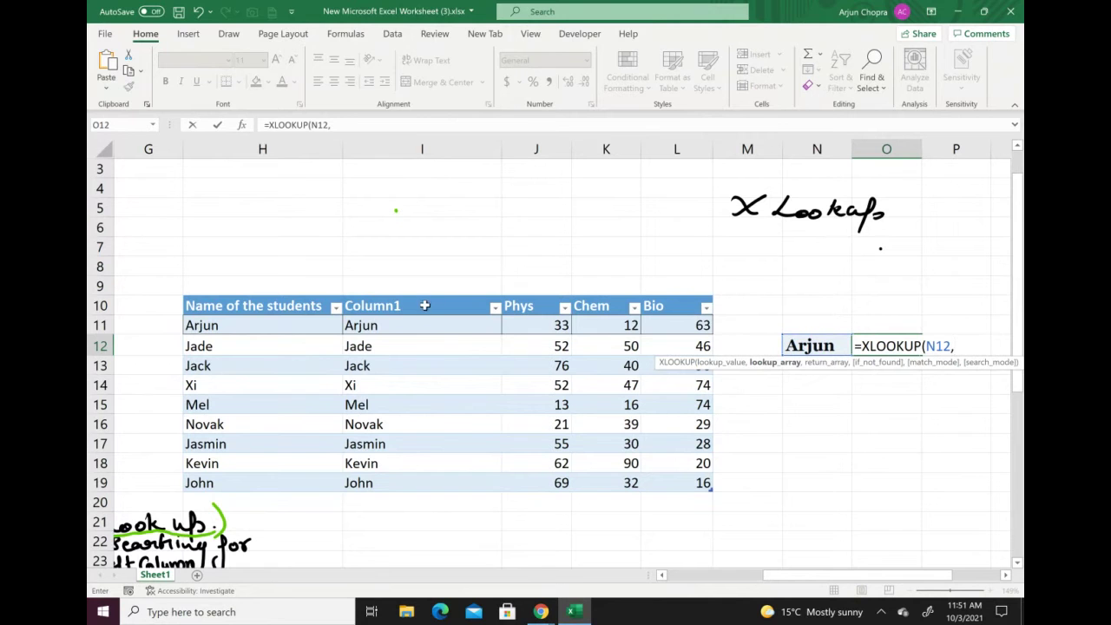
pyautogui.moveTo(424, 326); pyautogui.dragTo(434, 475)
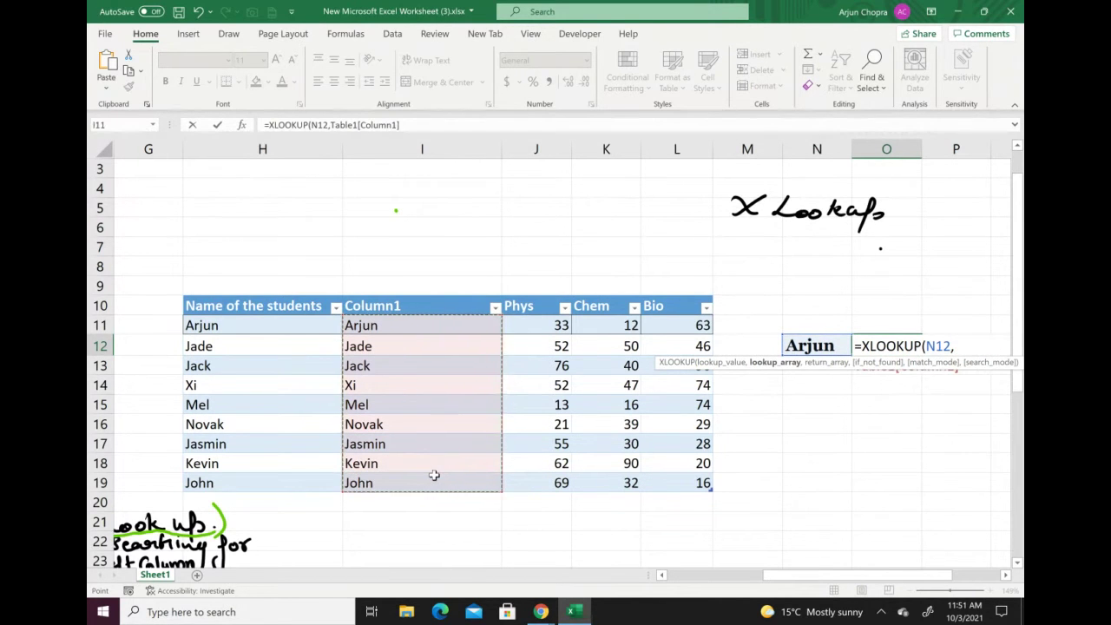
pyautogui.write(',')
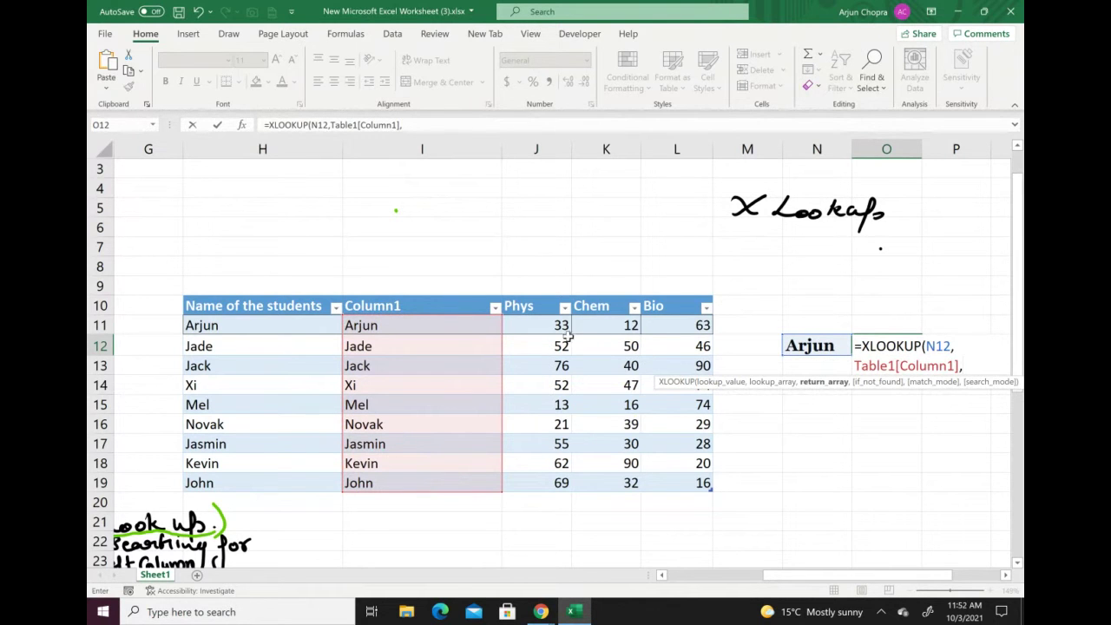
pyautogui.moveTo(540, 320); pyautogui.dragTo(543, 482)
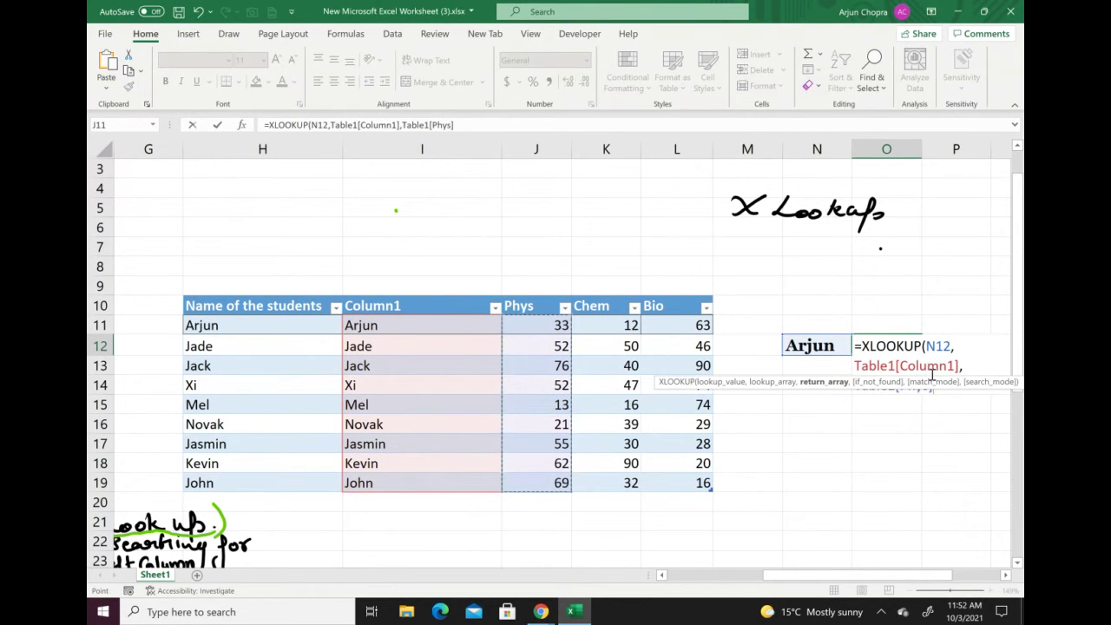
# Complete the O12 XLOOKUP formula with "not present" as the if_not_found text.
pyautogui.click(966, 368)
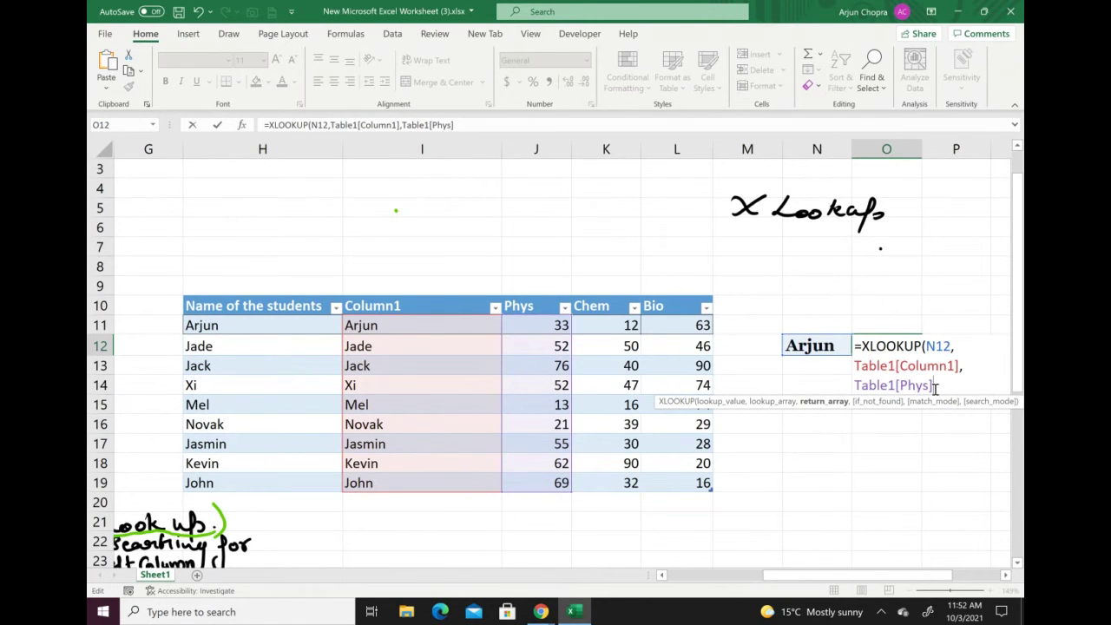
pyautogui.write(',"not')
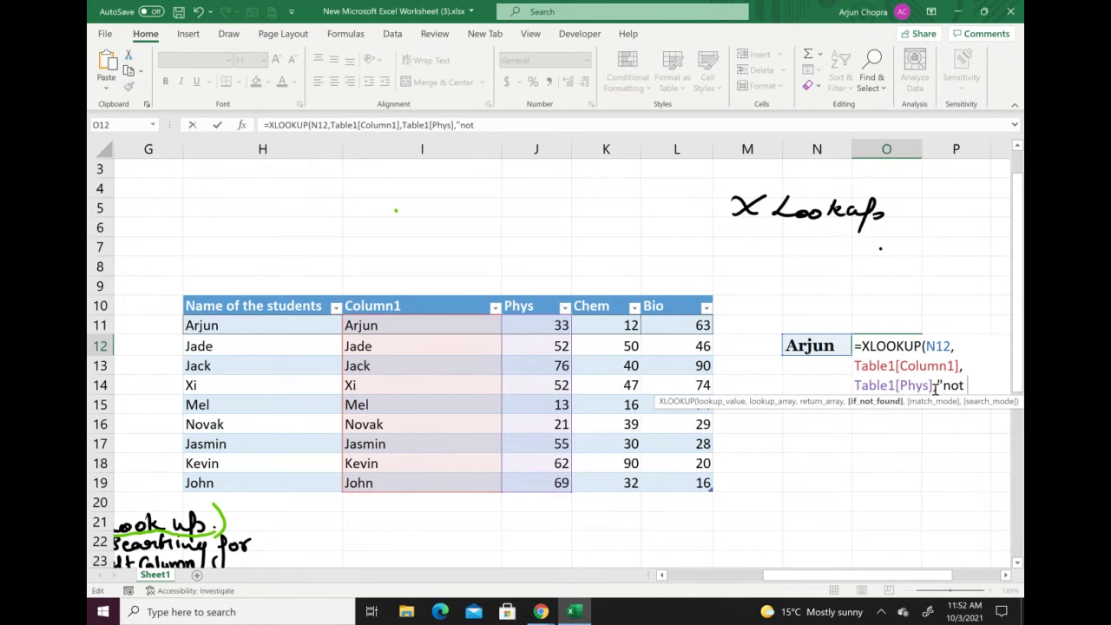
pyautogui.write(' present')
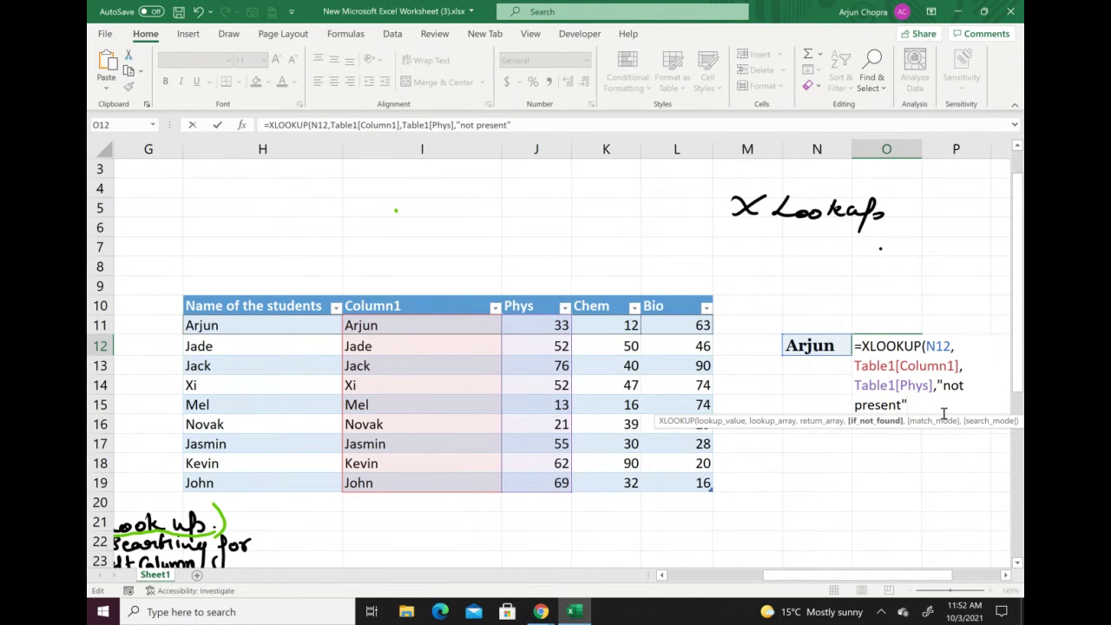
pyautogui.write(')')
pyautogui.press('Return')
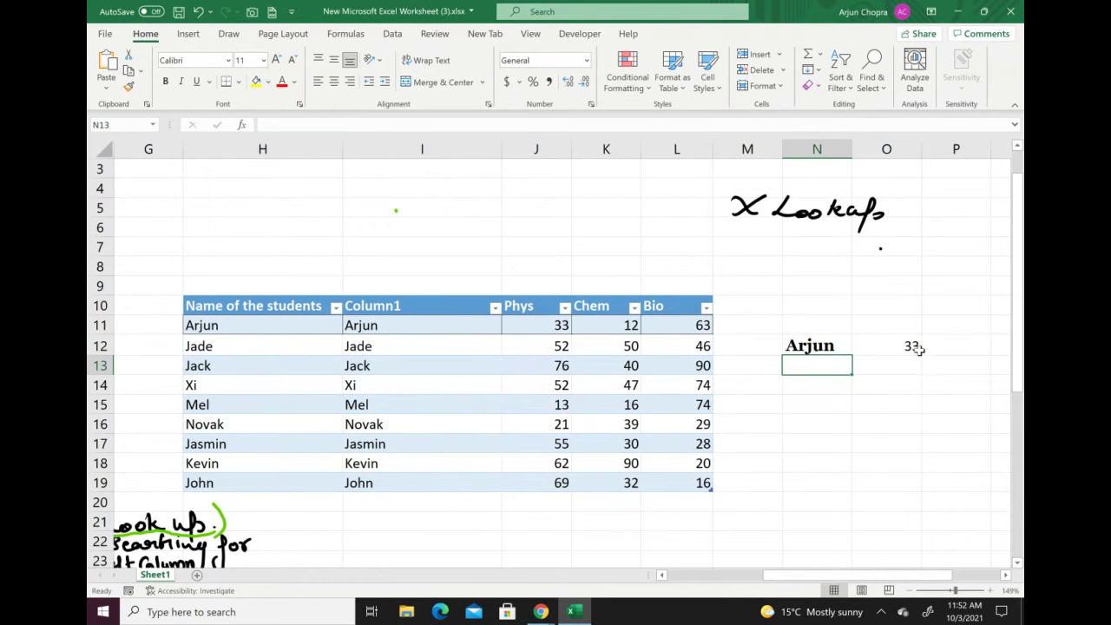
# Replace the lookup name in N12 with the name of the student in row 16.
pyautogui.click(831, 346)
pyautogui.doubleClick(832, 346)
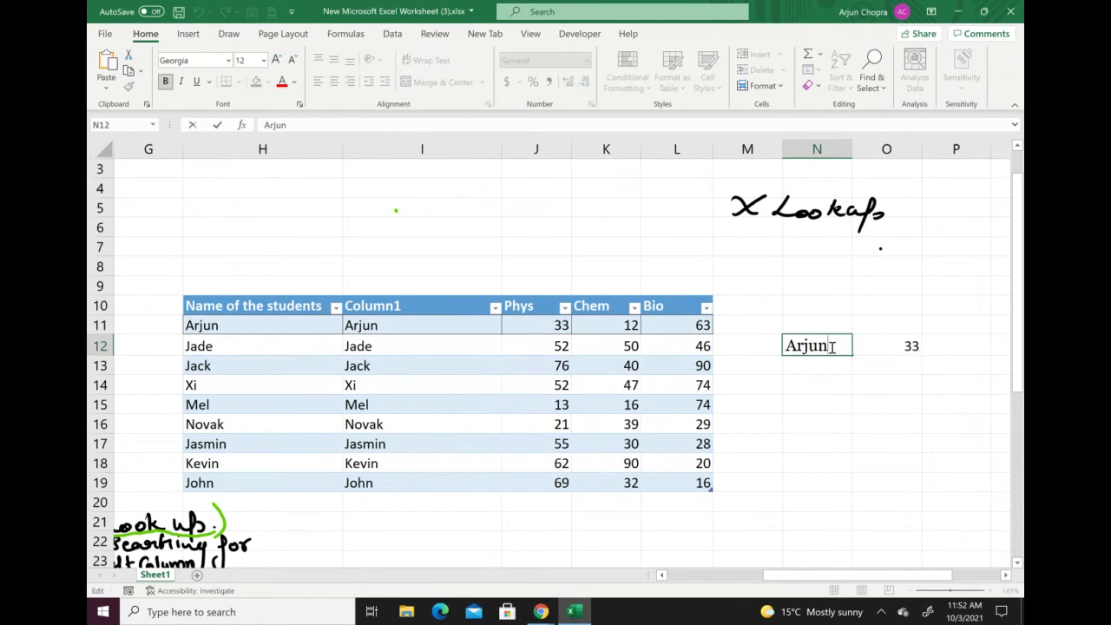
pyautogui.press('BackSpace')
pyautogui.press('BackSpace')
pyautogui.press('BackSpace')
pyautogui.press('BackSpace')
pyautogui.press('BackSpace')
pyautogui.write('Nov')
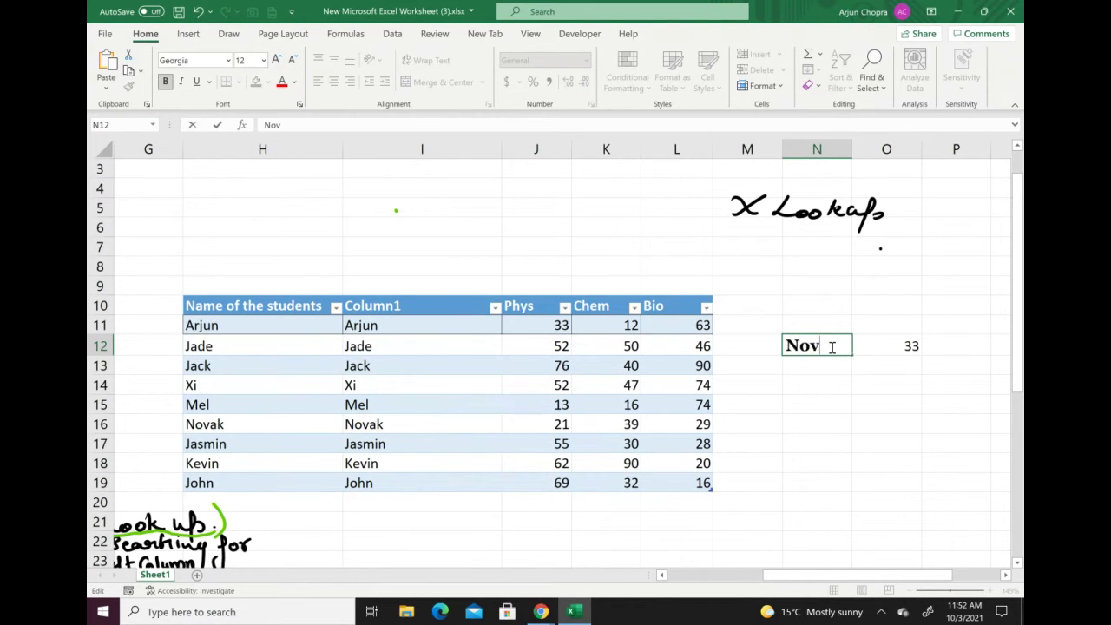
pyautogui.write('ak')
pyautogui.press('Tab')
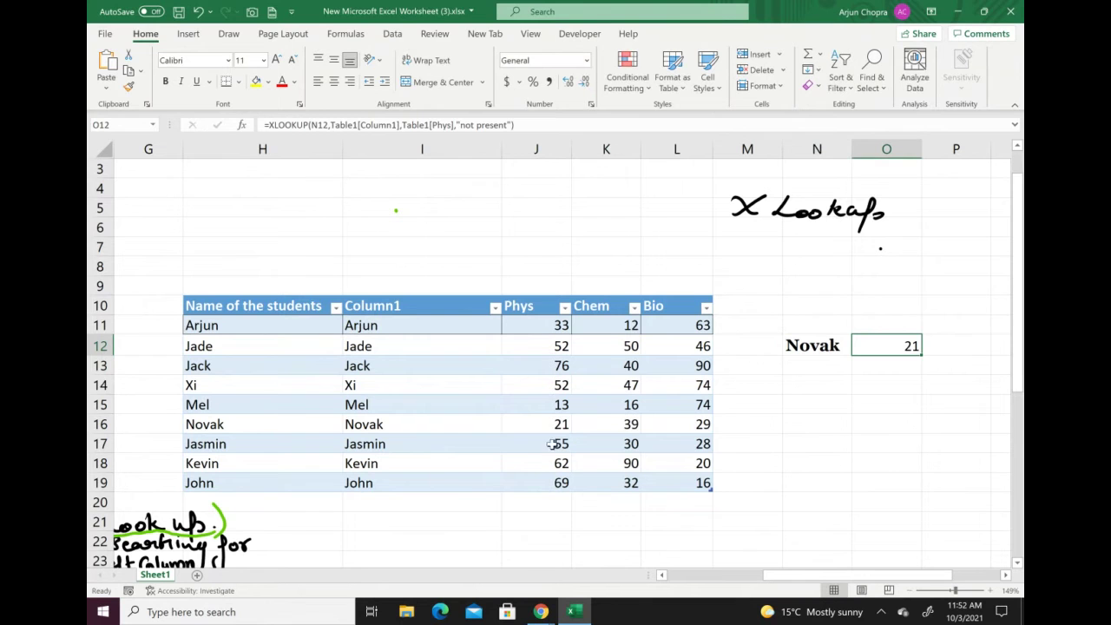
# Change the lookup name in N12 to the name of the last student, in row 19.
pyautogui.click(840, 344)
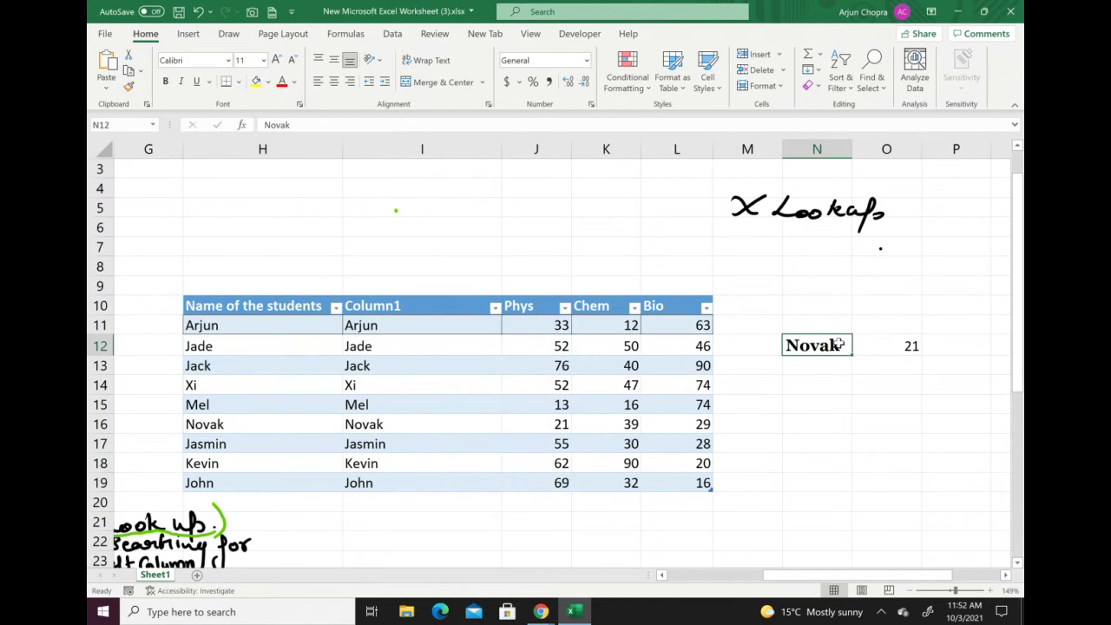
pyautogui.doubleClick(840, 345)
pyautogui.press('BackSpace')
pyautogui.press('BackSpace')
pyautogui.press('BackSpace')
pyautogui.press('BackSpace')
pyautogui.press('BackSpace')
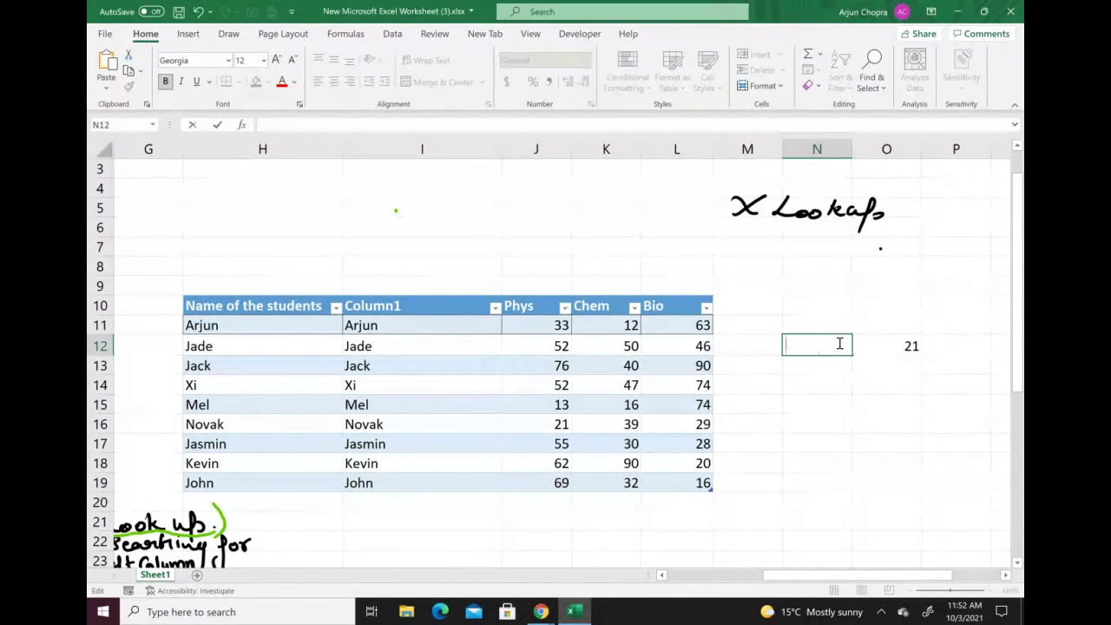
pyautogui.write('John')
pyautogui.press('Tab')
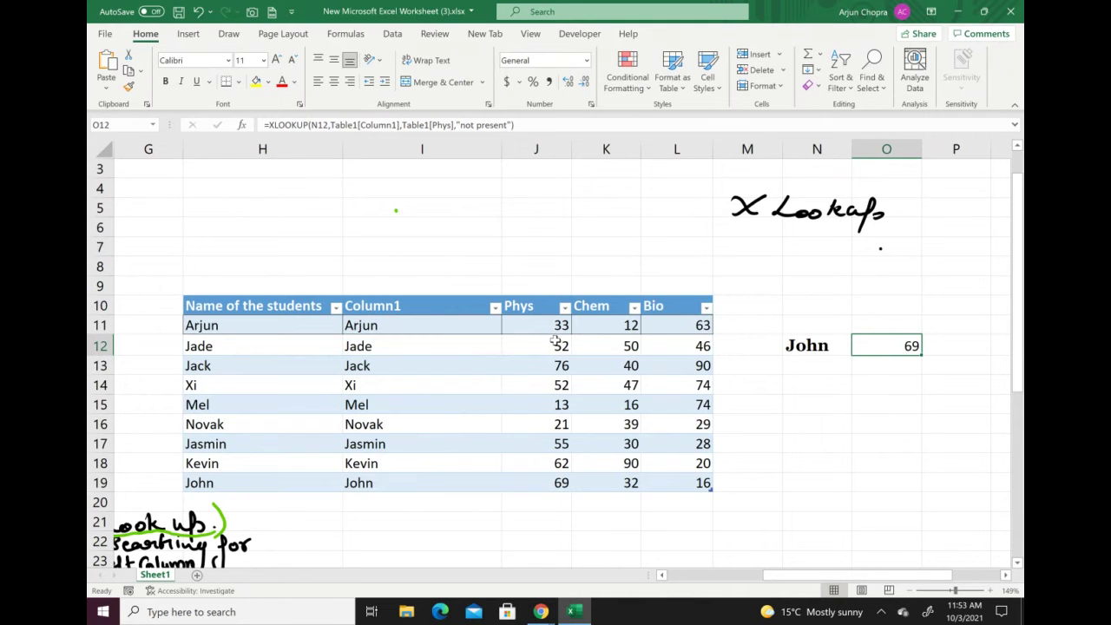
# Enter the first student's name in cell M11, directly beside the table's Bio column.
pyautogui.click(741, 328)
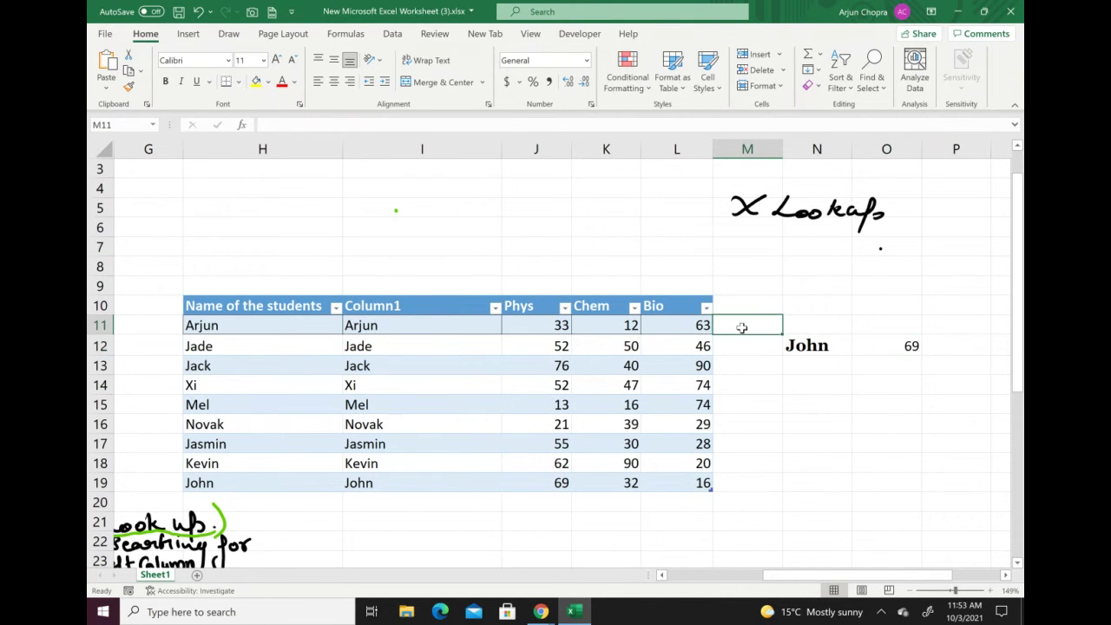
pyautogui.write('Arjun')
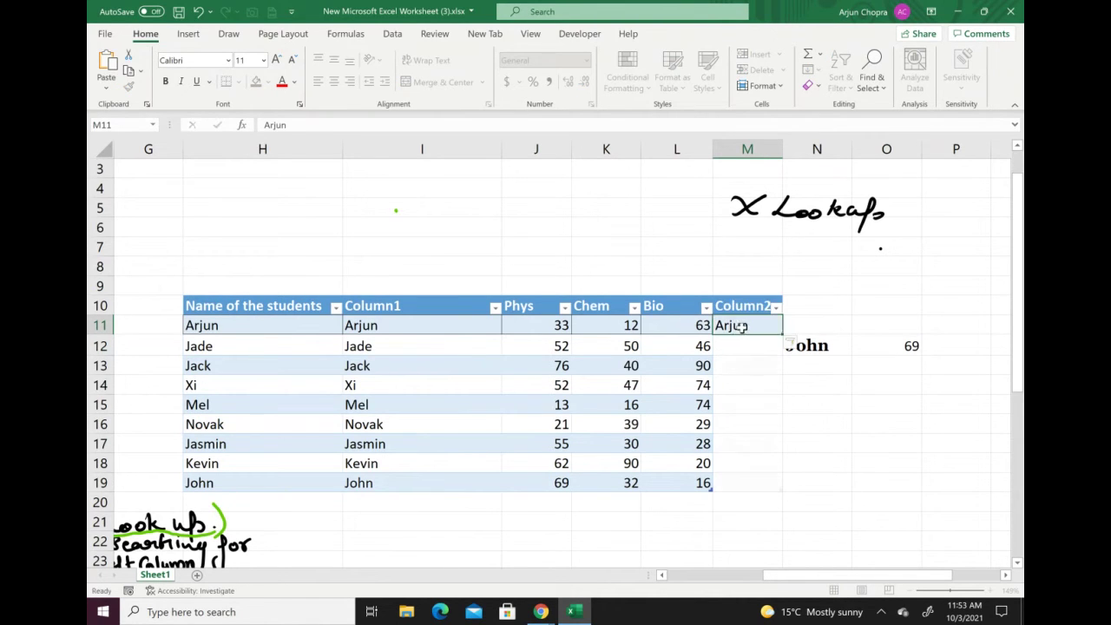
pyautogui.press('Tab')
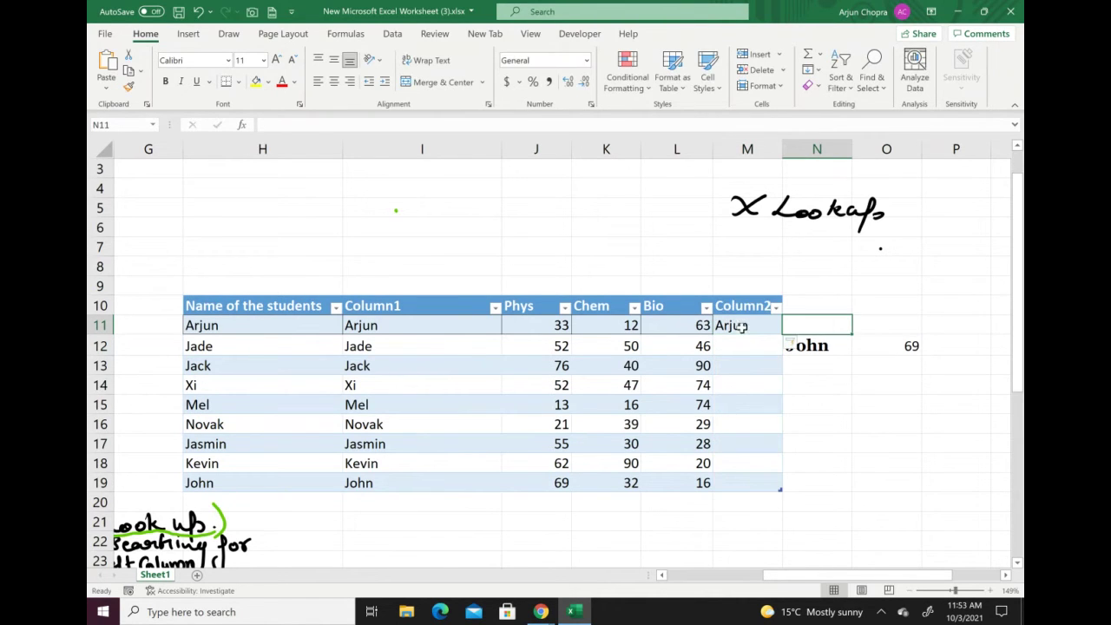
# Enter the first student's name in cell O16 as a second lookup value.
pyautogui.click(842, 361)
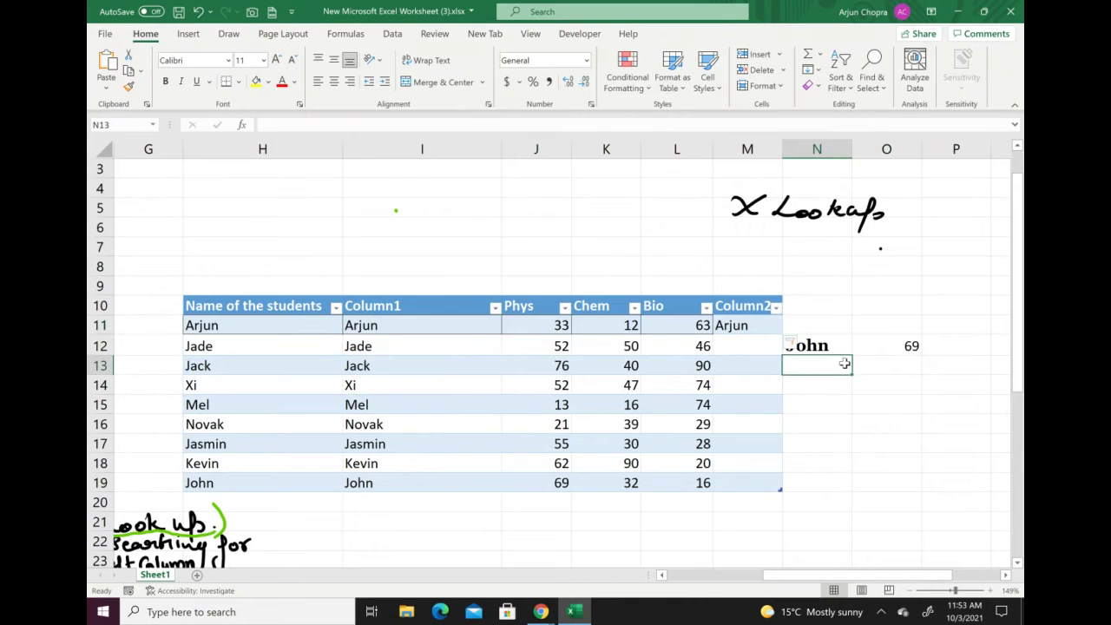
pyautogui.doubleClick(877, 422)
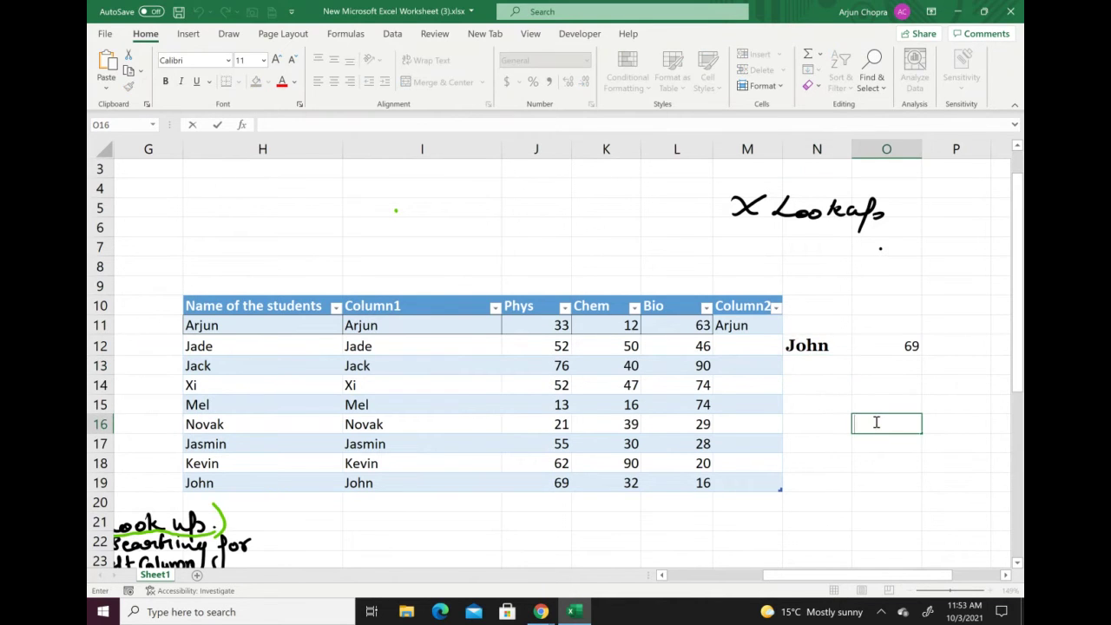
pyautogui.write('Arjun')
pyautogui.press('Tab')
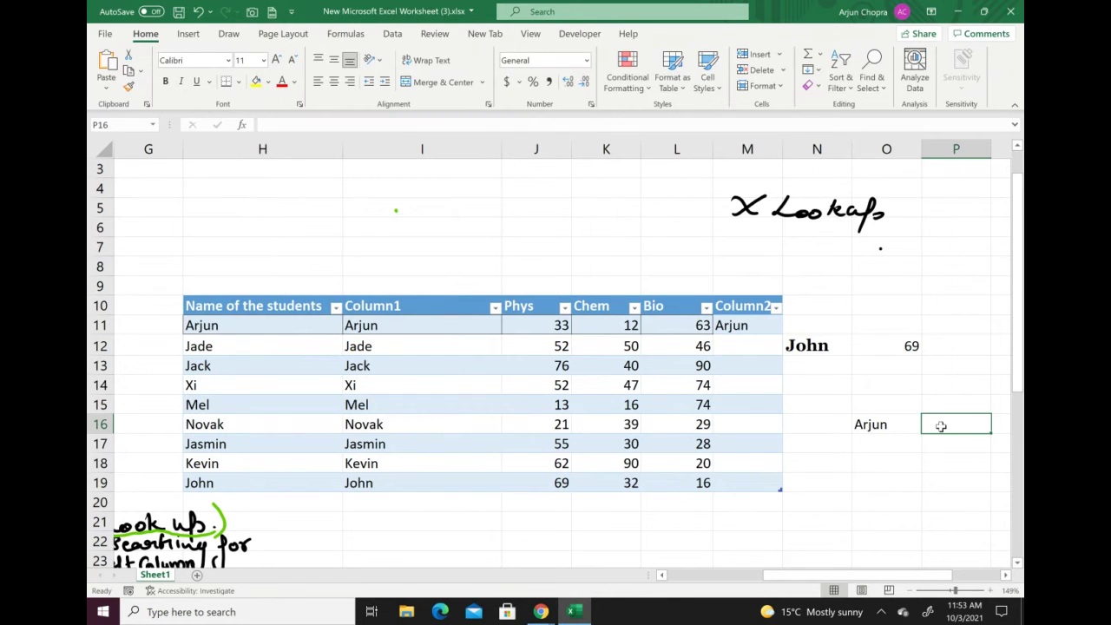
# Enter an XLOOKUP formula in P16 that looks up O16 in Table1[Column2] and returns the match from Table1[Phys].
pyautogui.write('=')
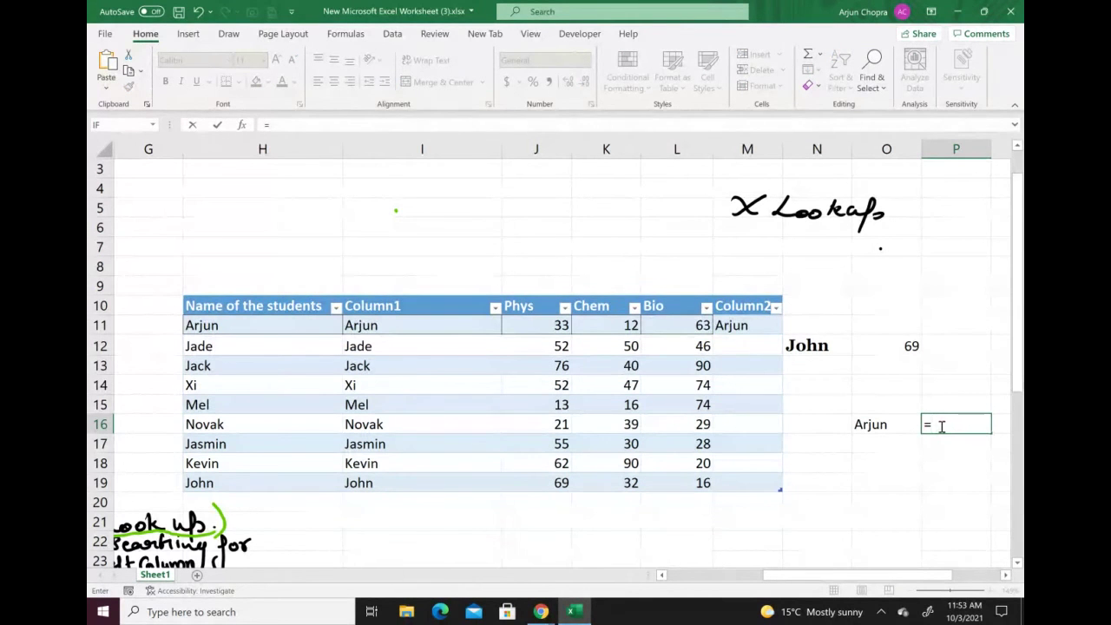
pyautogui.write('x')
pyautogui.write('lo')
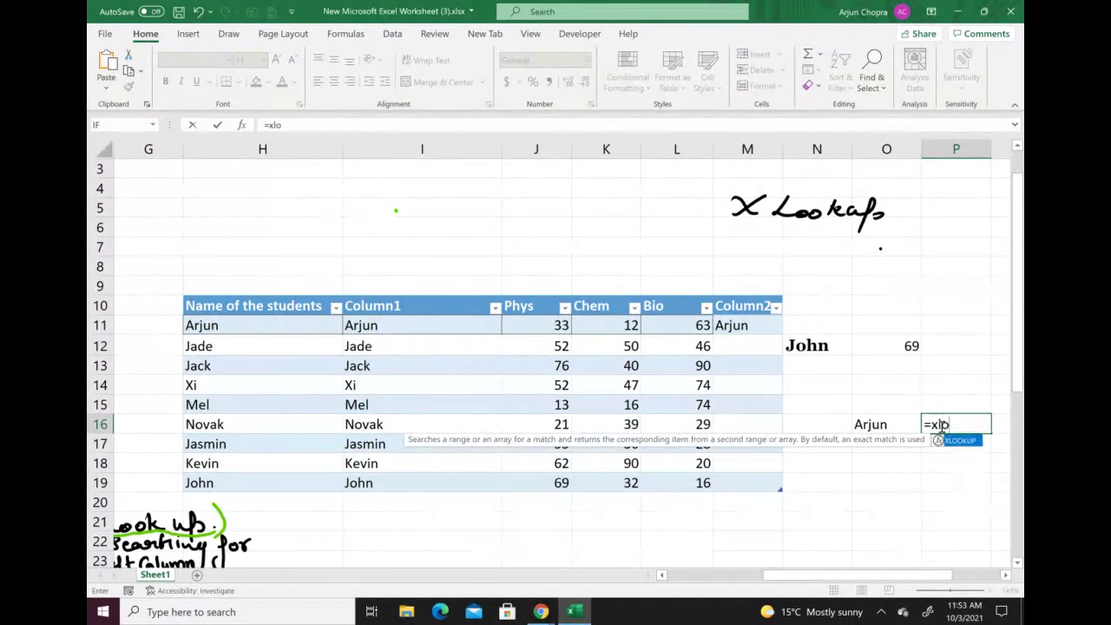
pyautogui.write('o')
pyautogui.press('Tab')
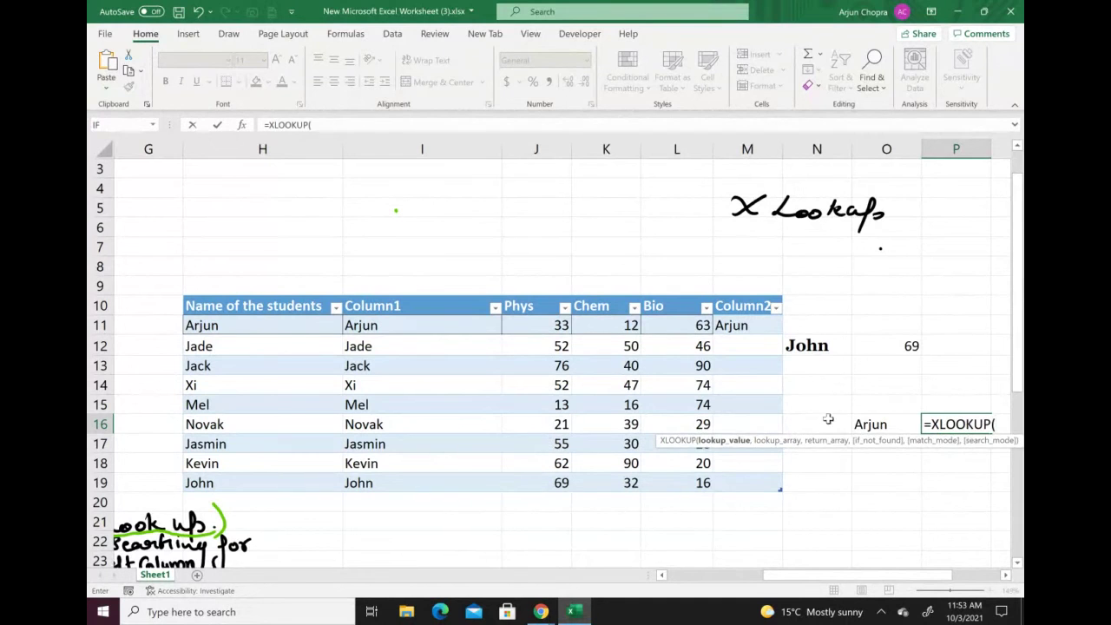
pyautogui.click(886, 423)
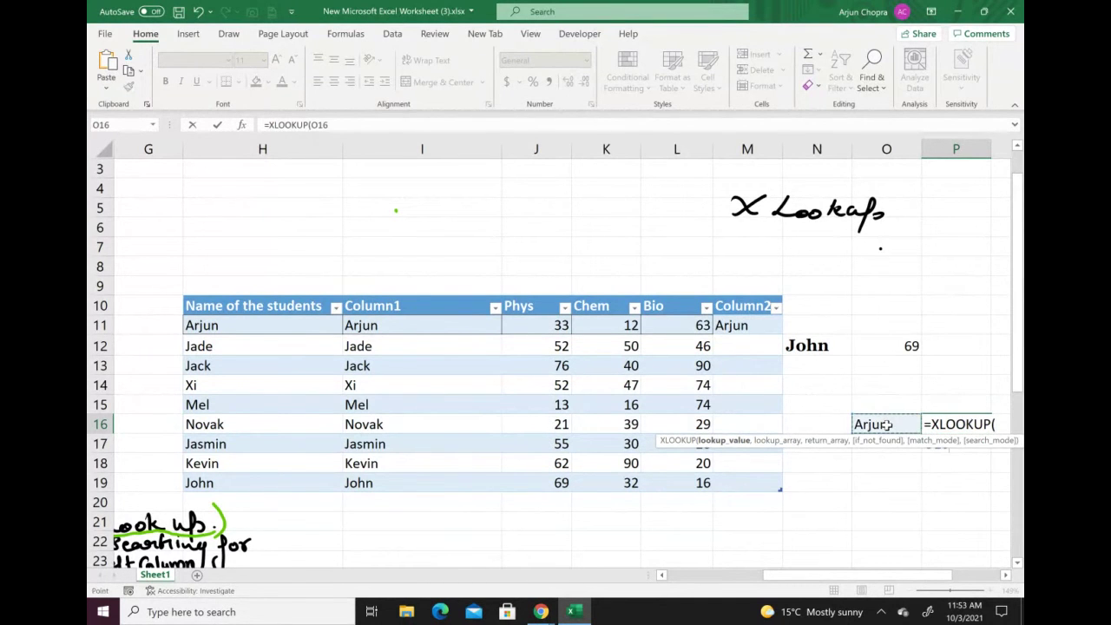
pyautogui.write(',')
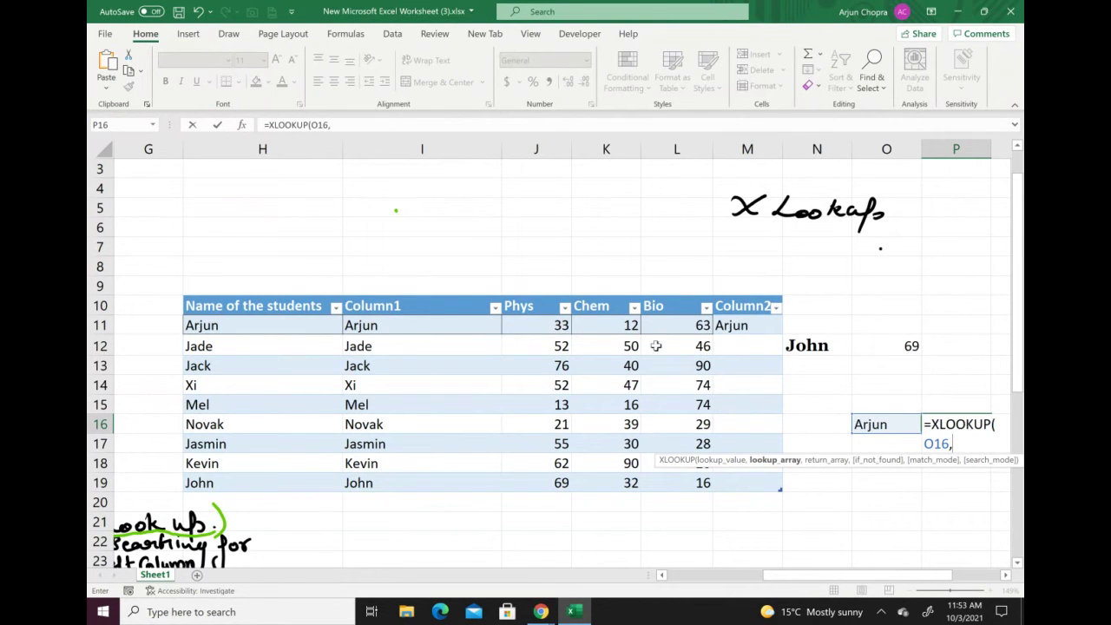
pyautogui.moveTo(732, 322); pyautogui.dragTo(738, 480)
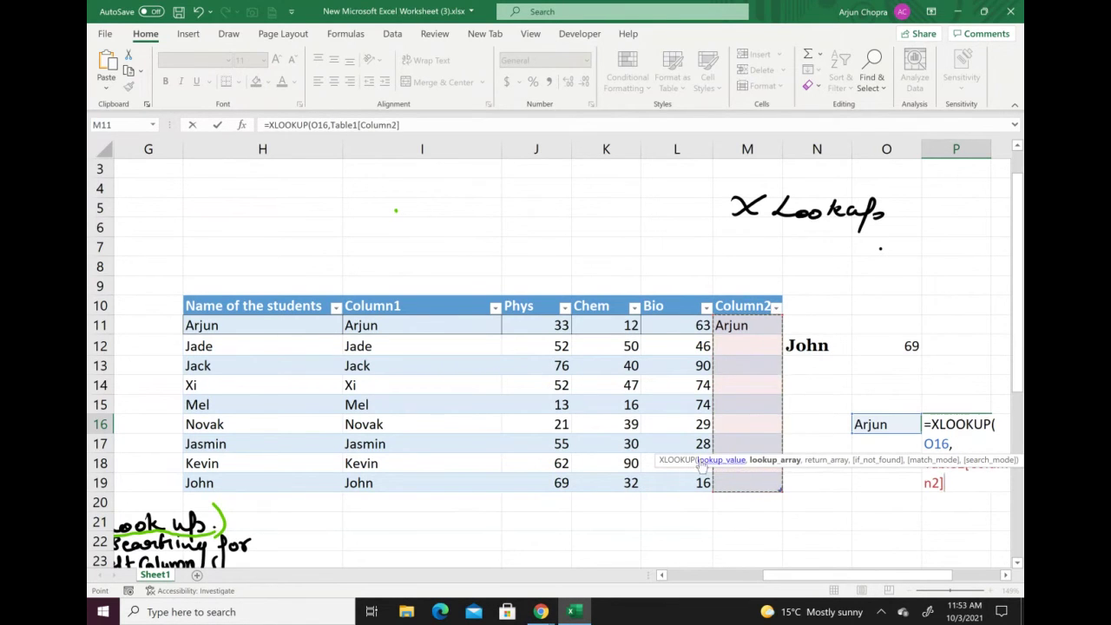
pyautogui.write(',')
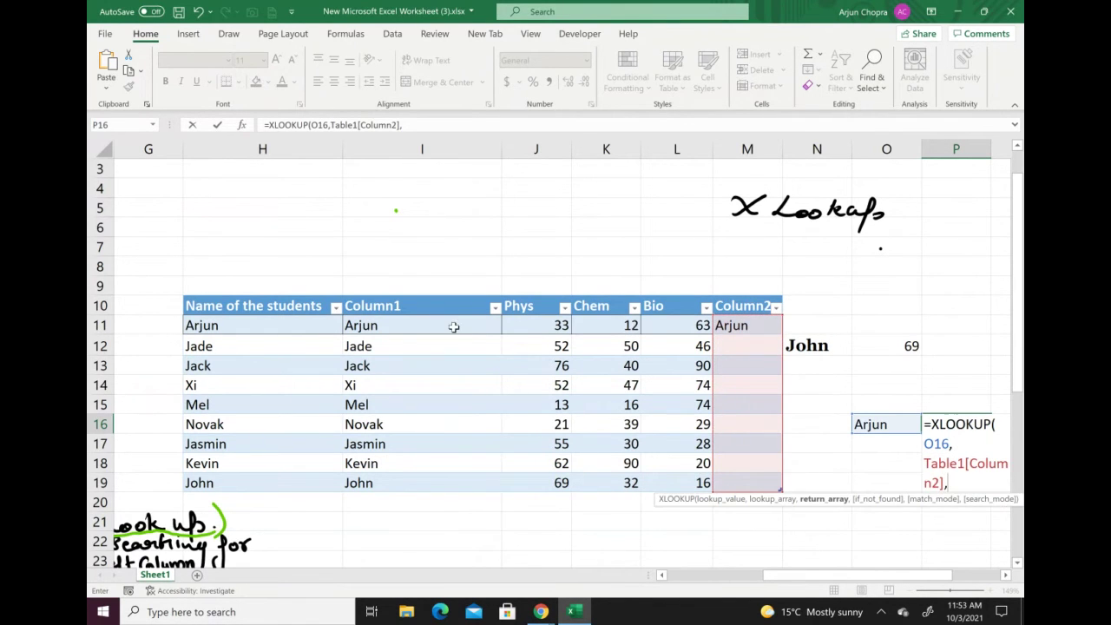
pyautogui.moveTo(558, 325); pyautogui.dragTo(550, 482)
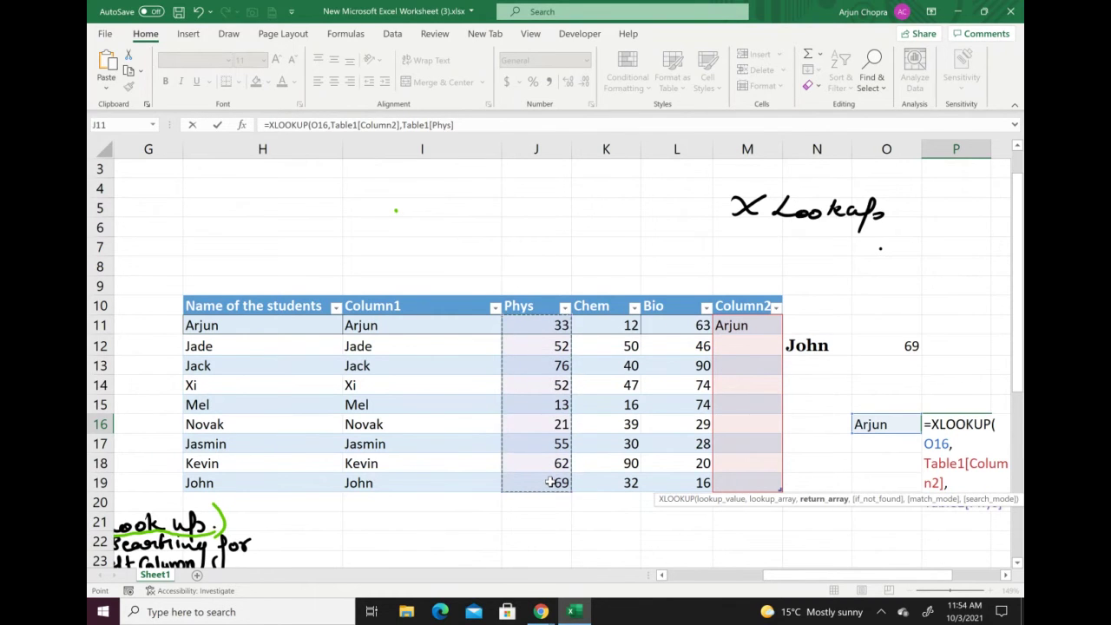
pyautogui.write(')')
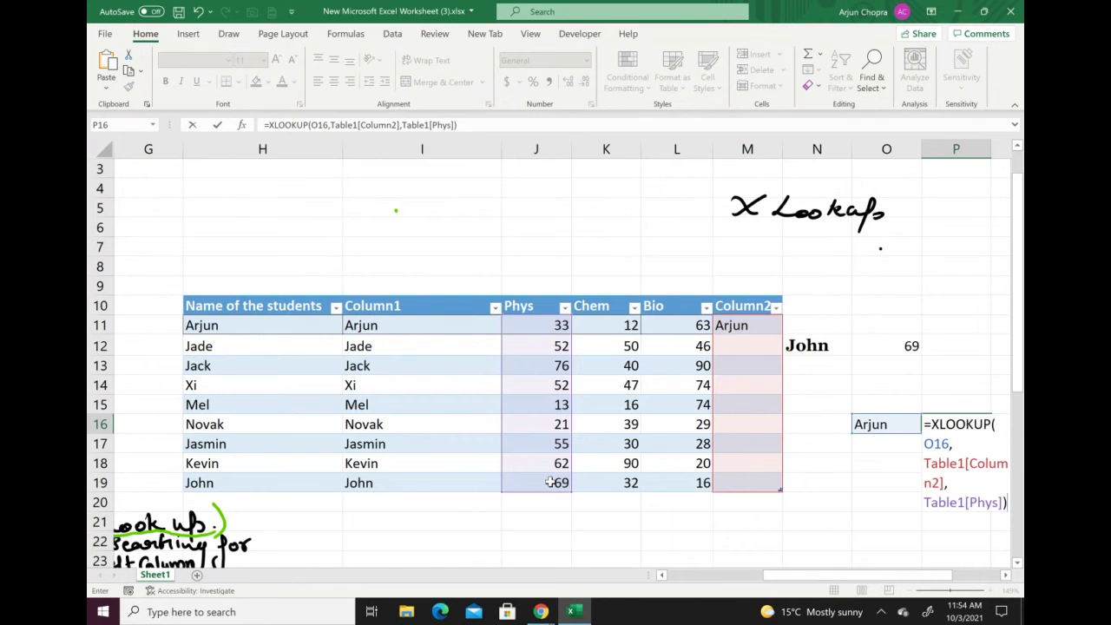
pyautogui.press('Return')
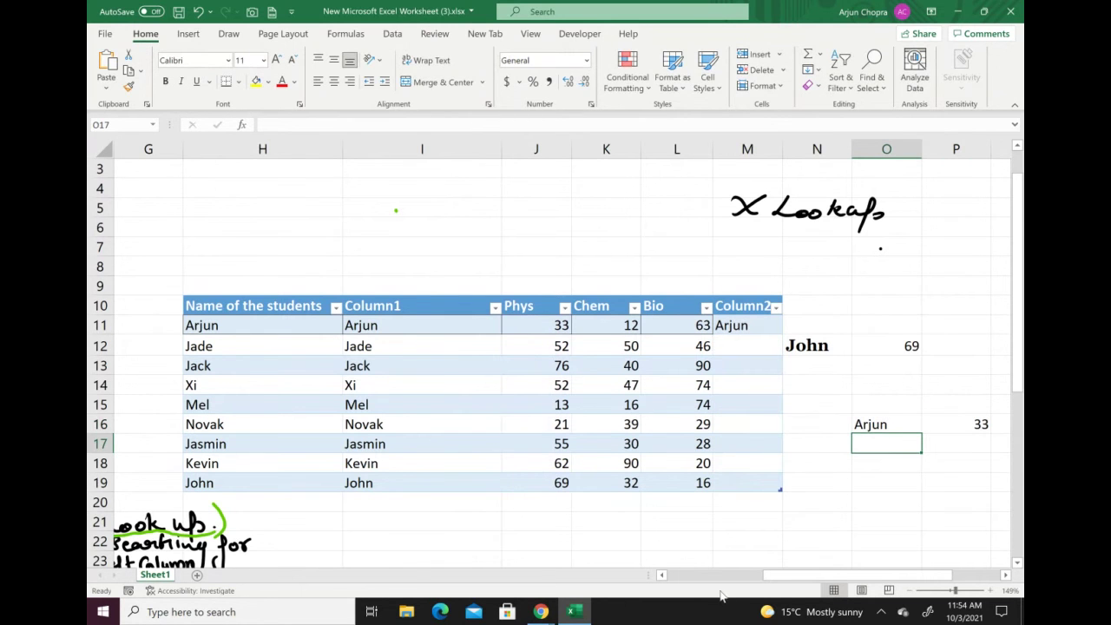
# Replace the lookup name in N12 with a name that is not in the student table.
pyautogui.moveTo(804, 575); pyautogui.dragTo(862, 585)
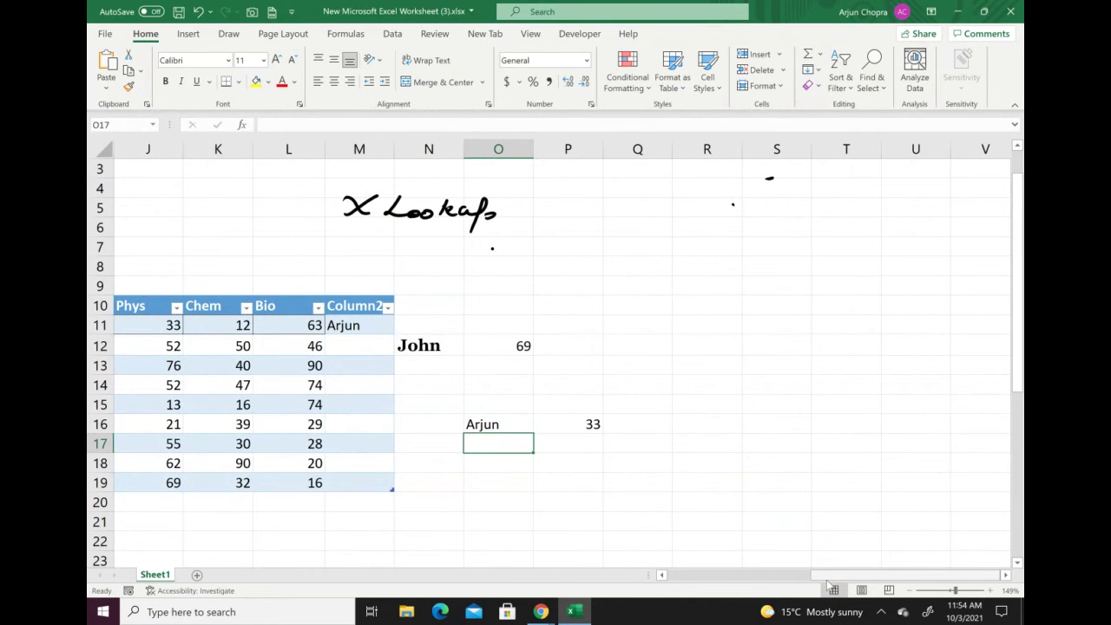
pyautogui.moveTo(827, 576); pyautogui.dragTo(813, 580)
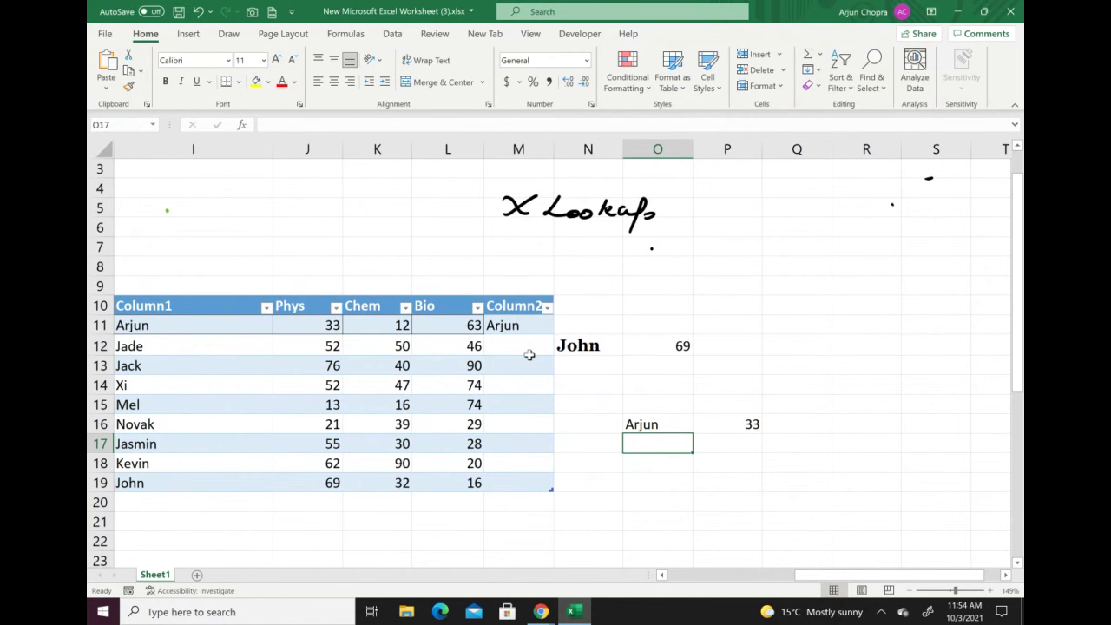
pyautogui.doubleClick(605, 347)
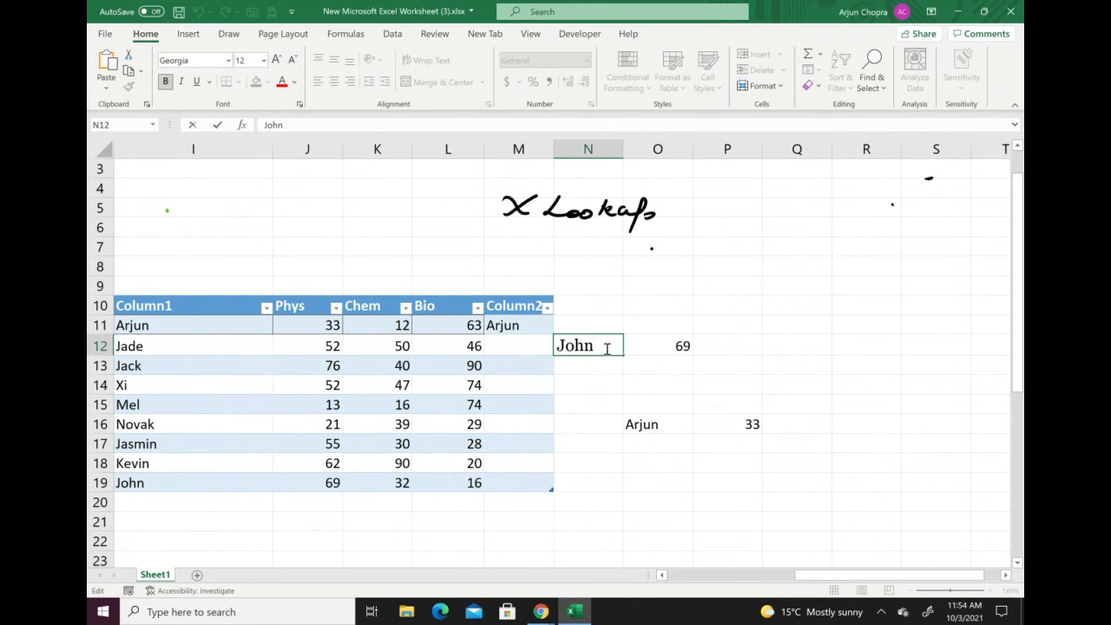
pyautogui.press('BackSpace')
pyautogui.press('BackSpace')
pyautogui.press('BackSpace')
pyautogui.press('BackSpace')
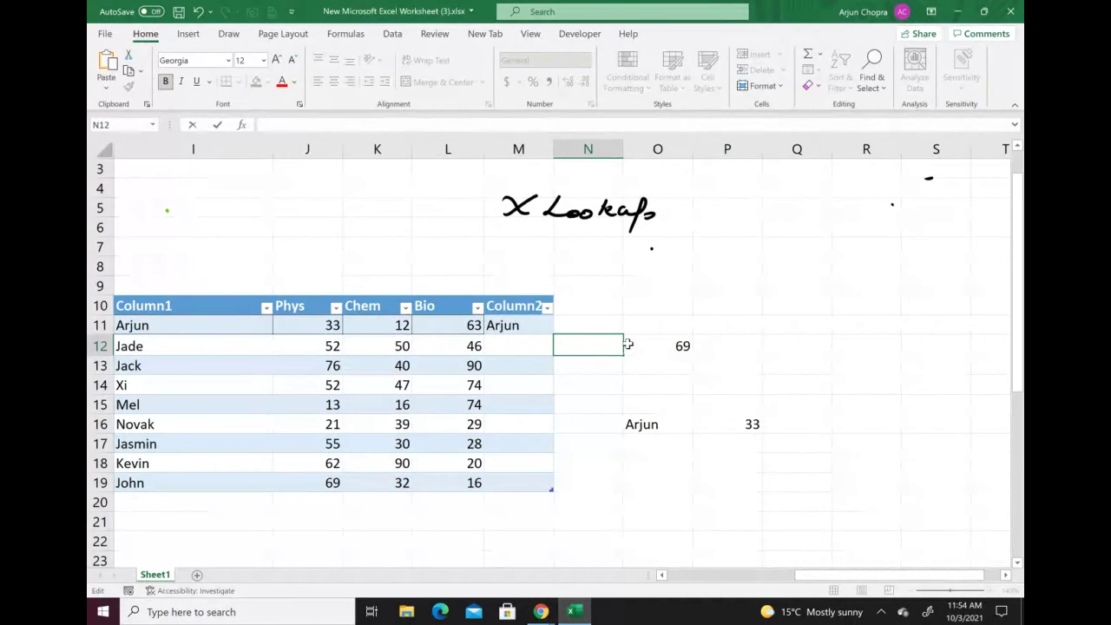
pyautogui.write('Raj')
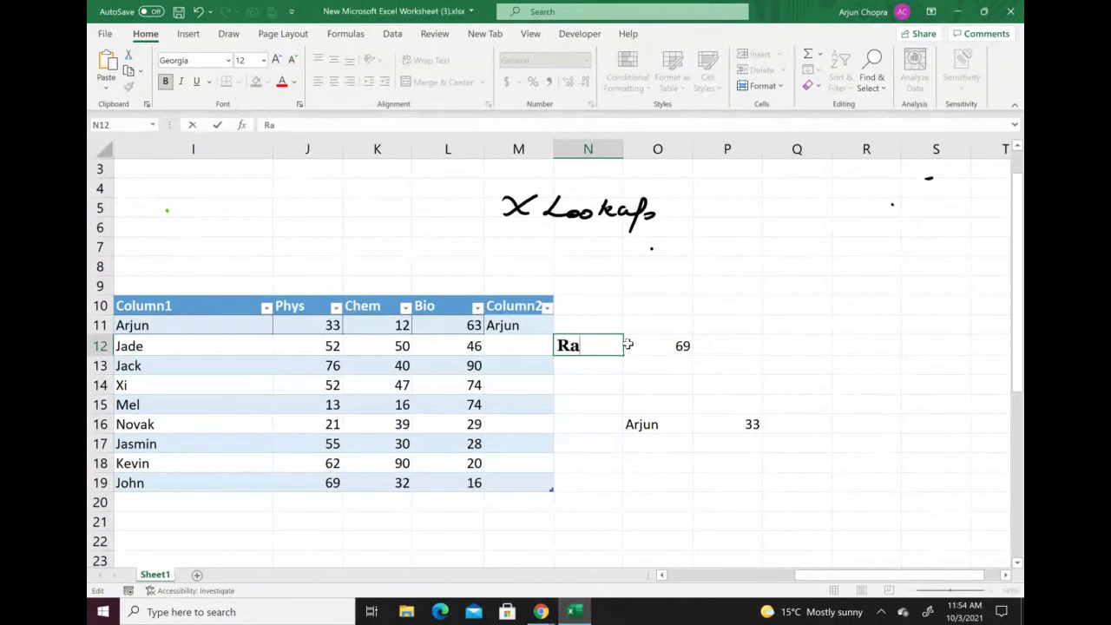
pyautogui.press('Tab')
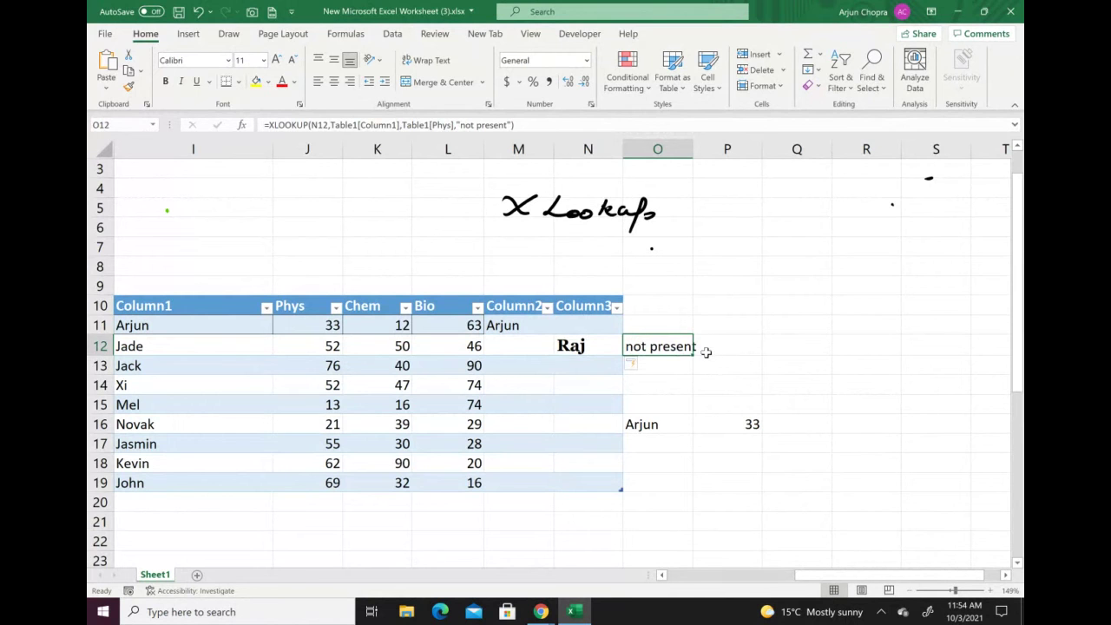
# Undo the table's automatic expansion into column N and the last name change in N12.
pyautogui.hotkey('ctrl', 'z')
pyautogui.click(744, 379)
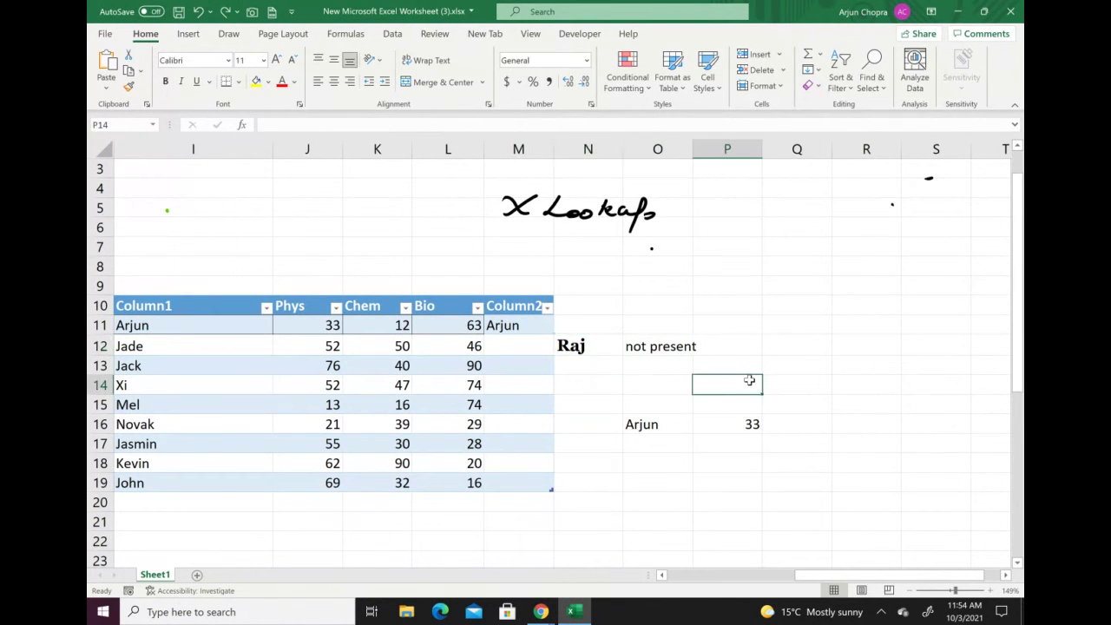
pyautogui.hotkey('ctrl', 'z')
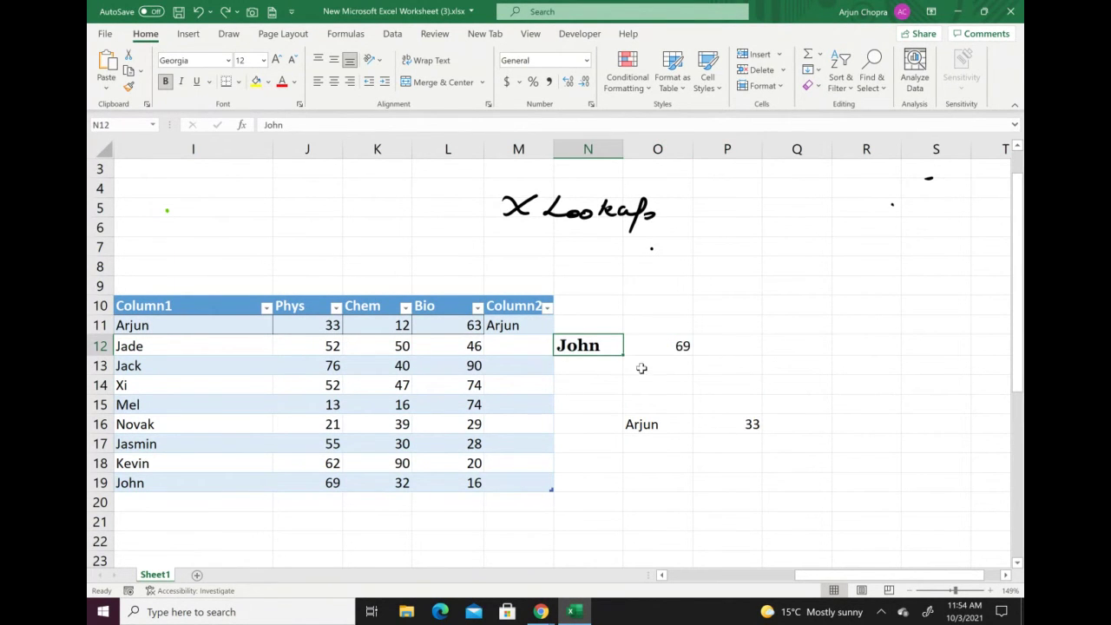
# Clear both lookup examples from the range N12:Q17 and dismiss the low-battery notice.
pyautogui.scroll(-1, 641, 368)
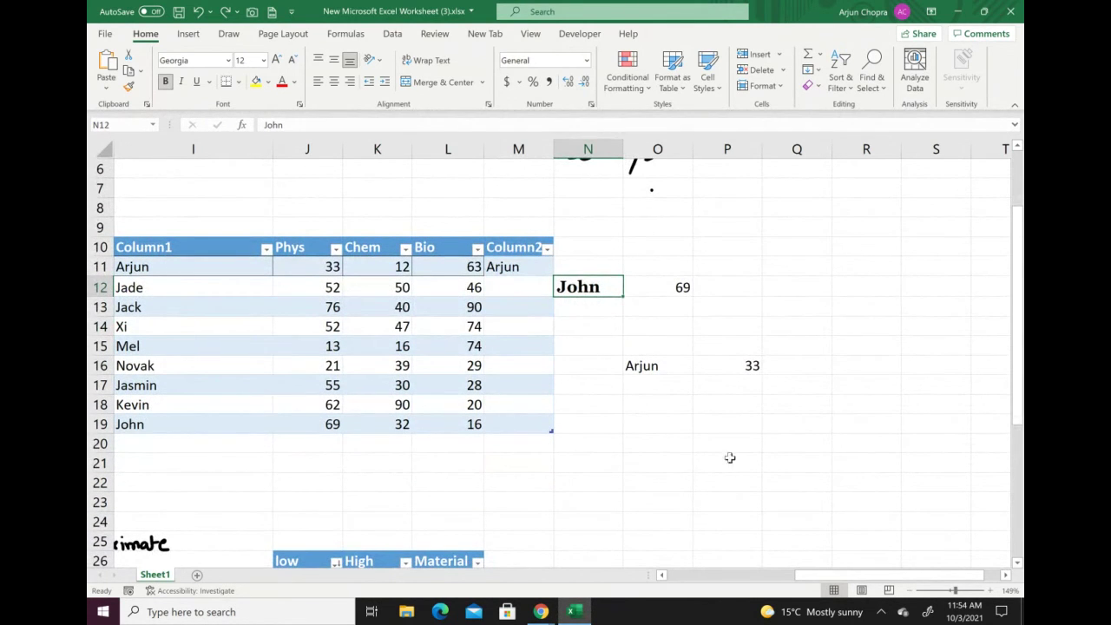
pyautogui.moveTo(790, 387); pyautogui.dragTo(588, 277)
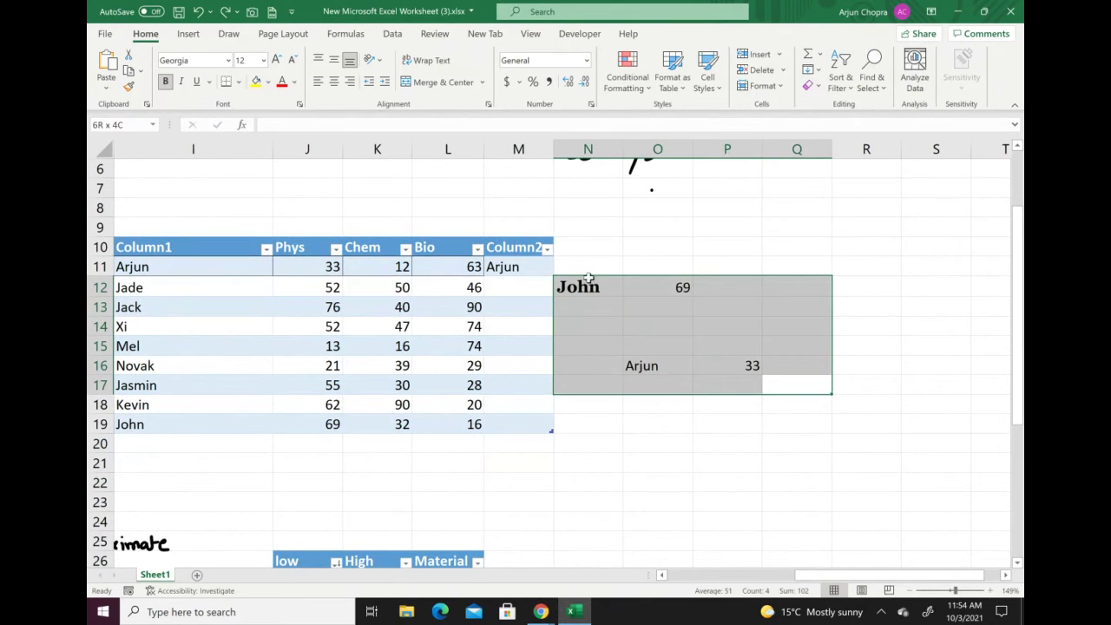
pyautogui.press('Delete')
pyautogui.click(888, 361)
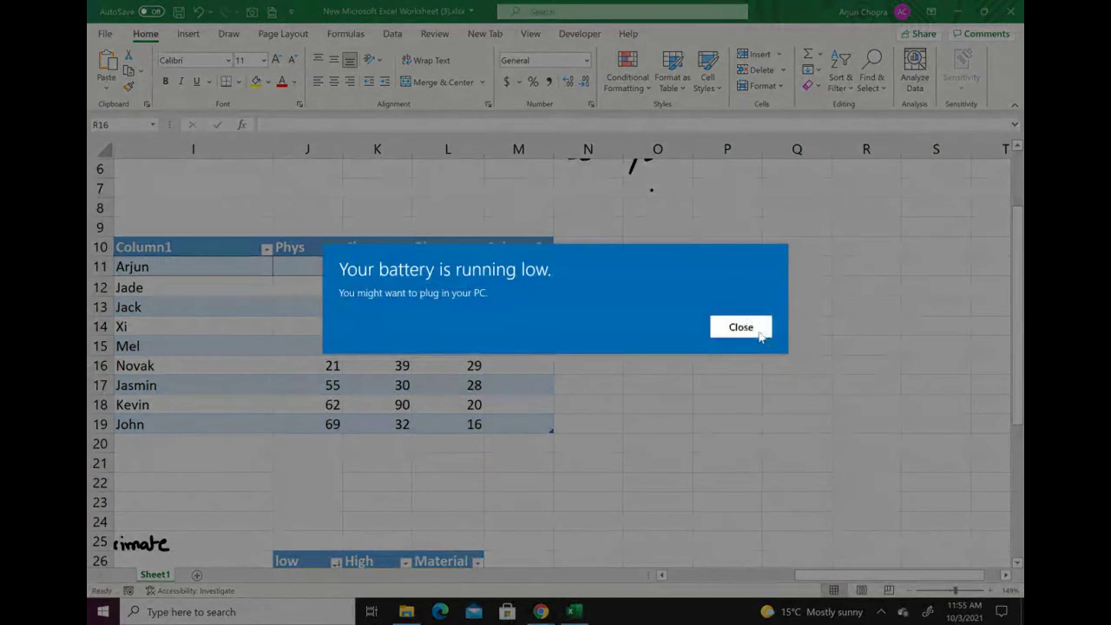
pyautogui.click(757, 331)
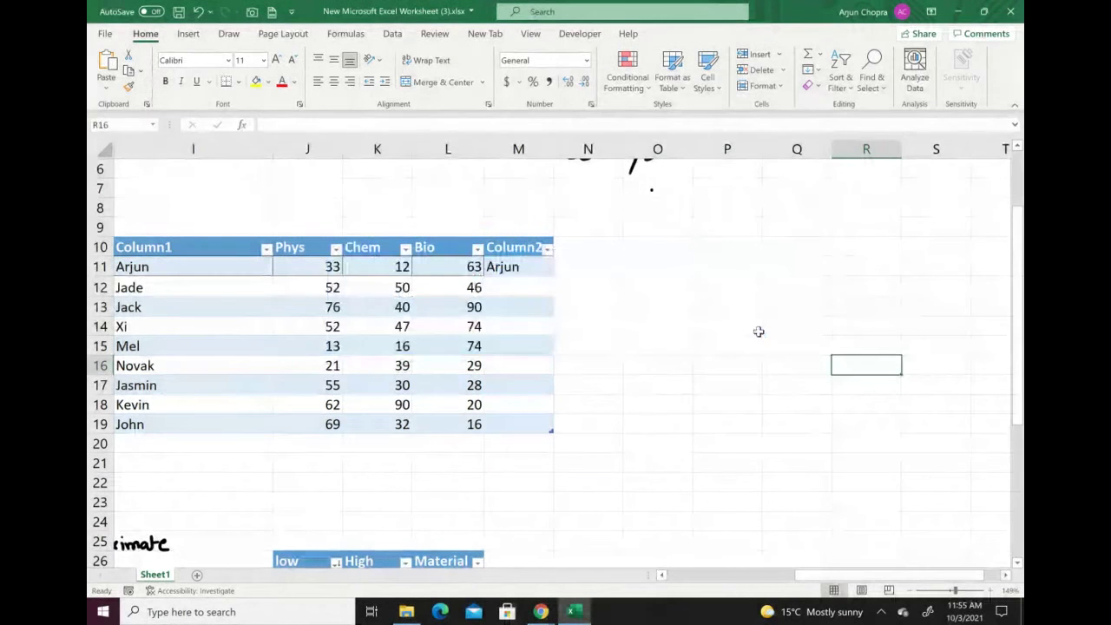
# Enter the first student's name in P14 and the subject heading Chem in Q13.
pyautogui.click(705, 328)
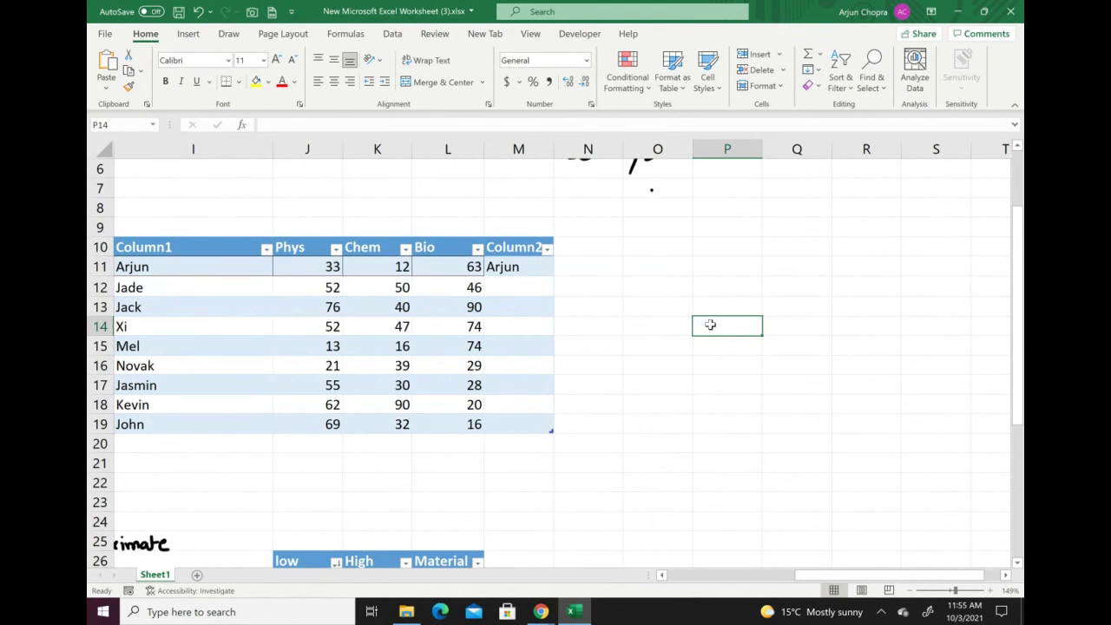
pyautogui.write('Arjun')
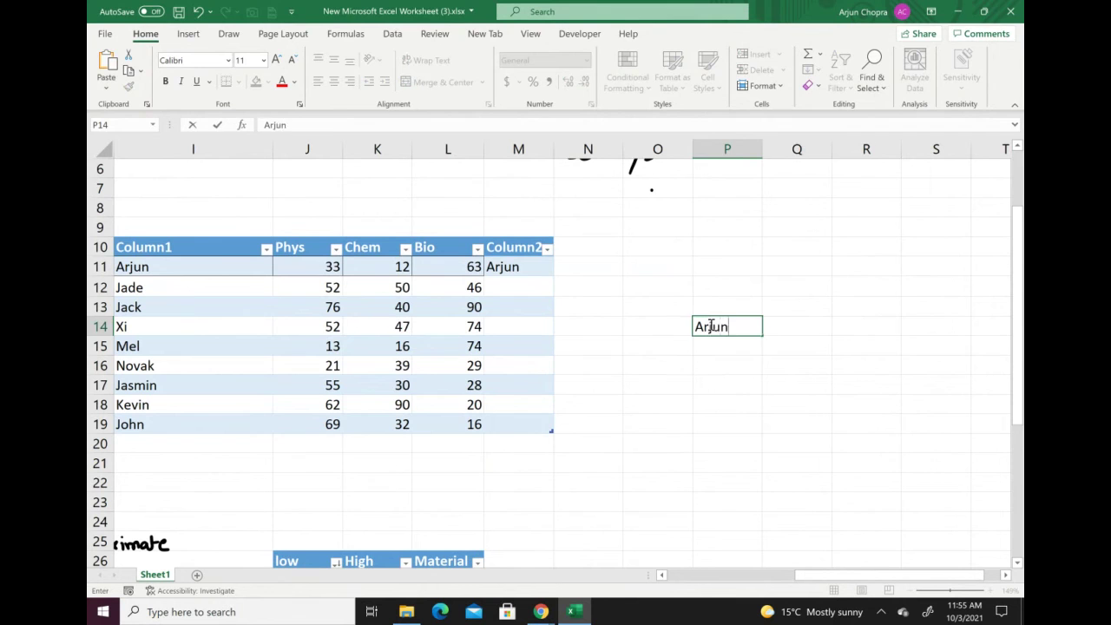
pyautogui.click(783, 305)
pyautogui.doubleClick(784, 304)
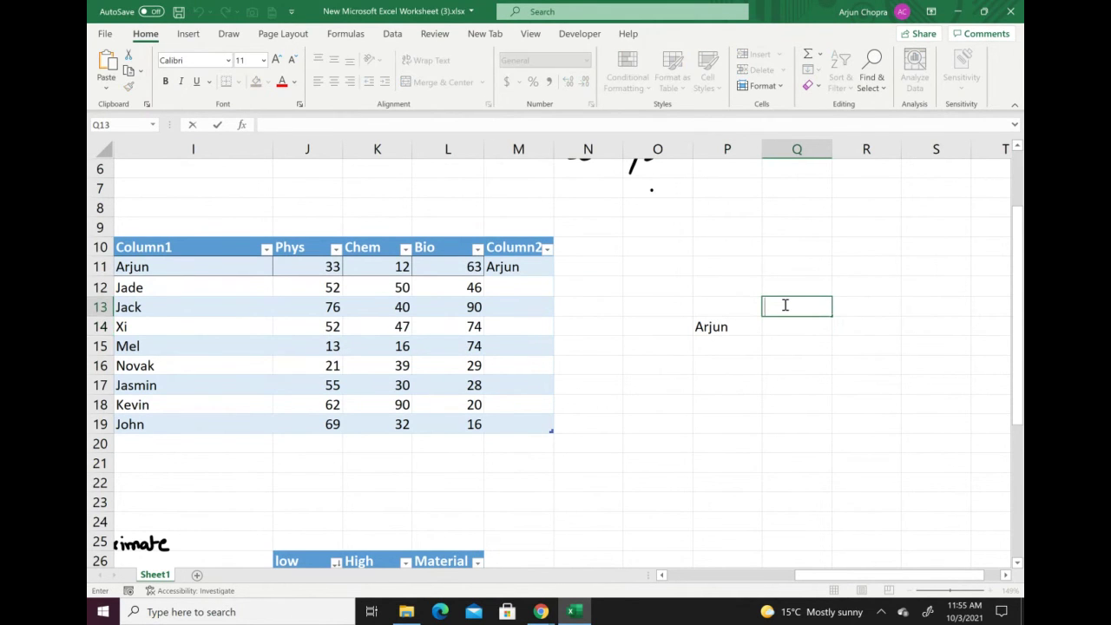
pyautogui.write('Chem')
pyautogui.press('Tab')
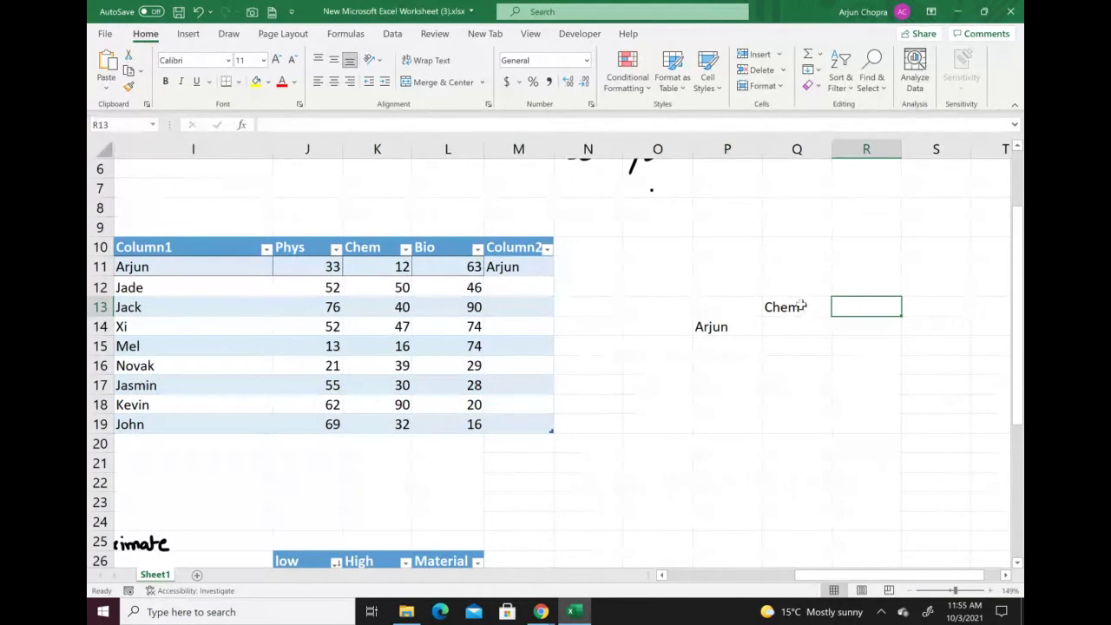
# Change the subject heading in Q13 to Phys.
pyautogui.click(799, 307)
pyautogui.doubleClick(799, 307)
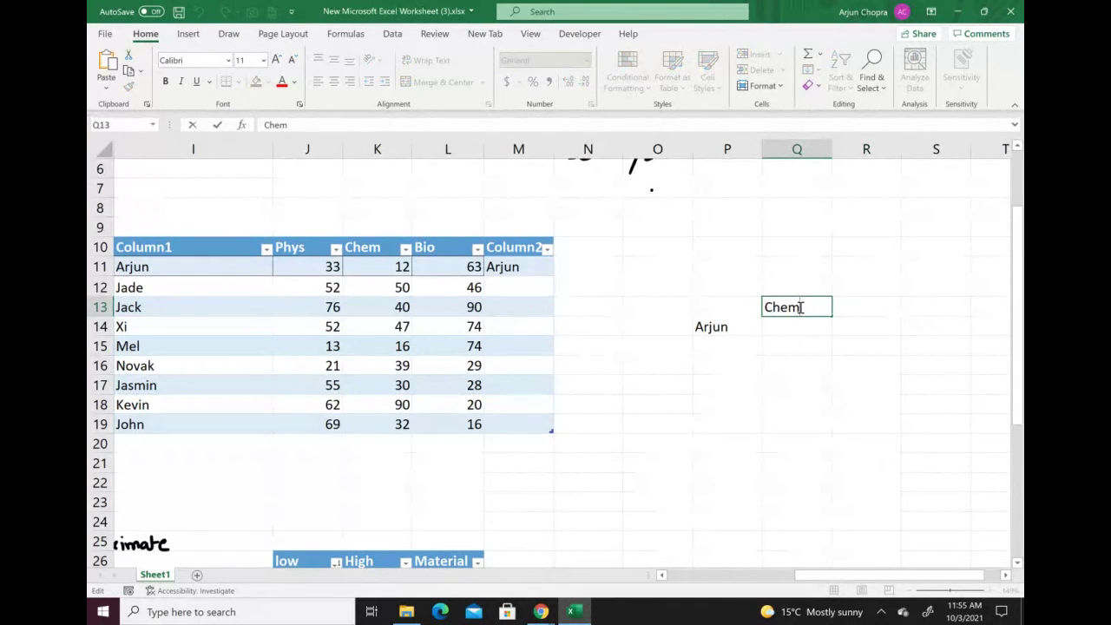
pyautogui.press('BackSpace')
pyautogui.press('BackSpace')
pyautogui.press('BackSpace')
pyautogui.press('BackSpace')
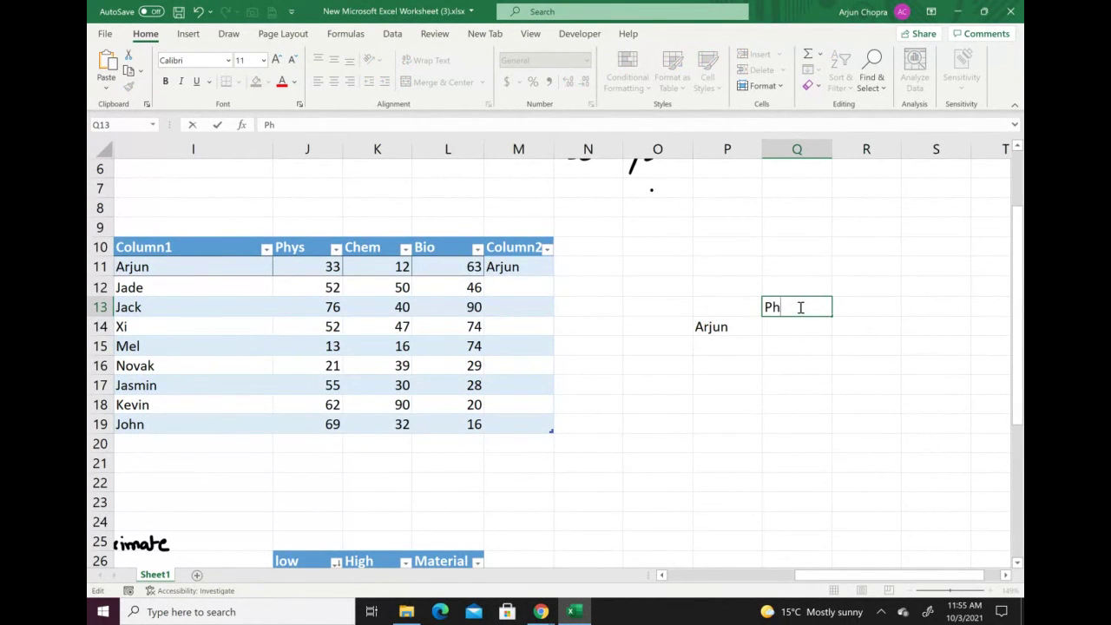
pyautogui.write('Phys')
pyautogui.press('Tab')
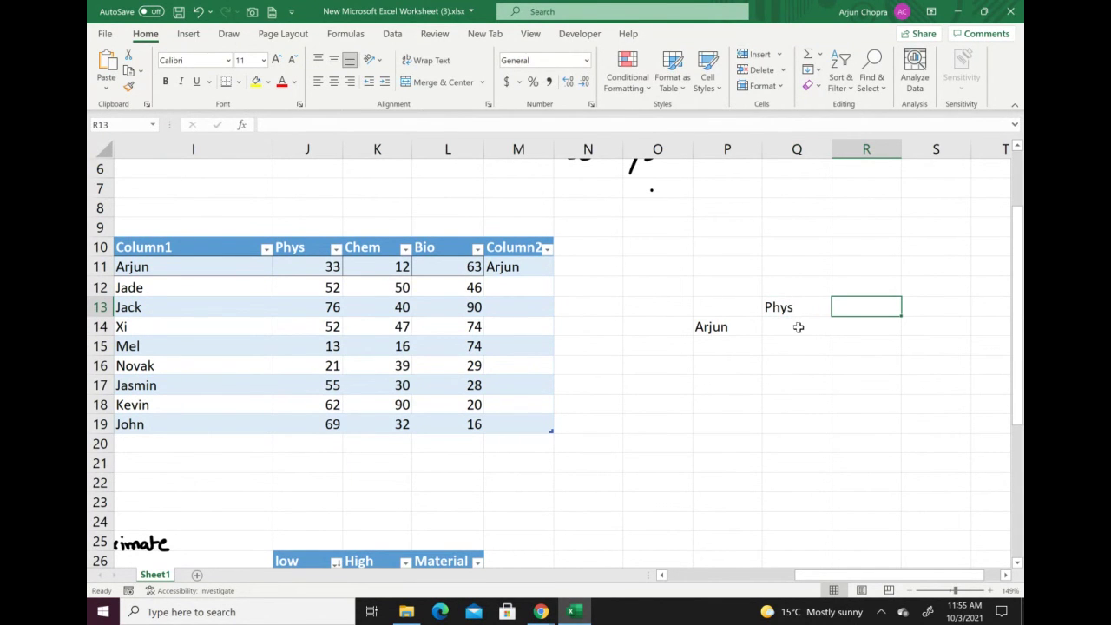
# Replace the subject heading in Q13 with Bio.
pyautogui.doubleClick(793, 307)
pyautogui.press('BackSpace')
pyautogui.press('BackSpace')
pyautogui.press('BackSpace')
pyautogui.press('BackSpace')
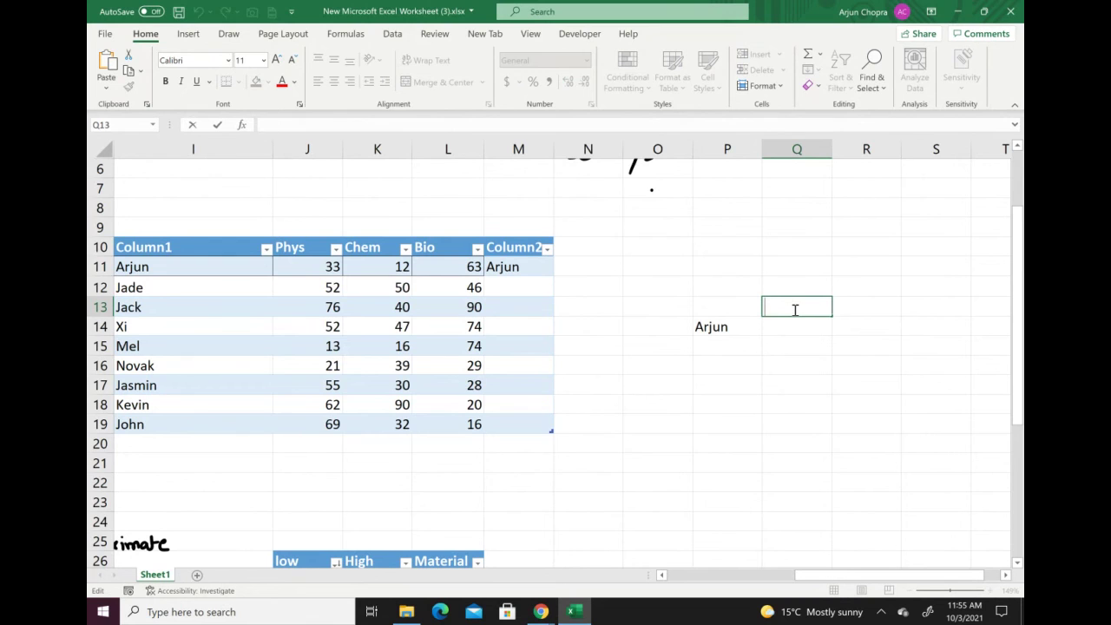
pyautogui.write('Bio')
pyautogui.press('Tab')
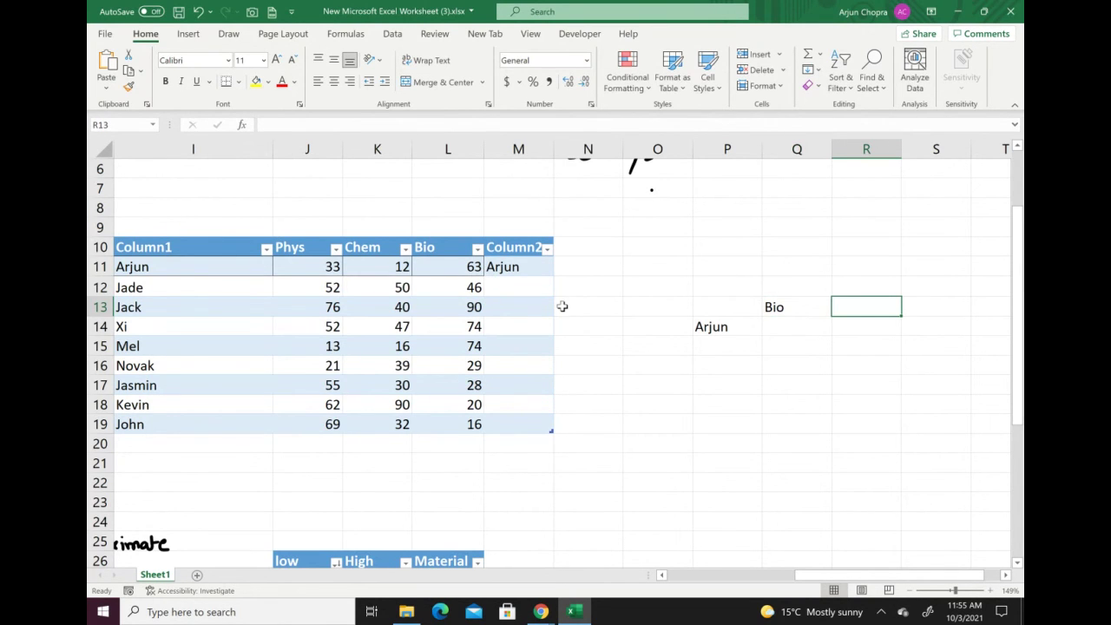
# Enter an XLOOKUP formula in Q14 that looks up P14 in the table's Column1 and returns the Phys to Bio columns.
pyautogui.click(791, 330)
pyautogui.doubleClick(792, 329)
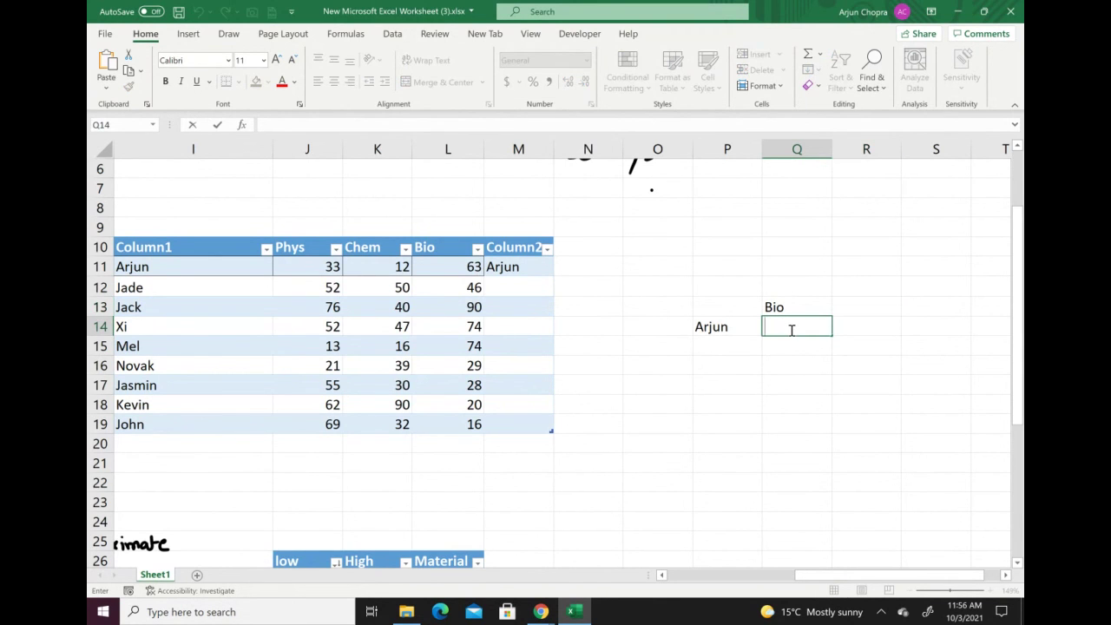
pyautogui.write('=')
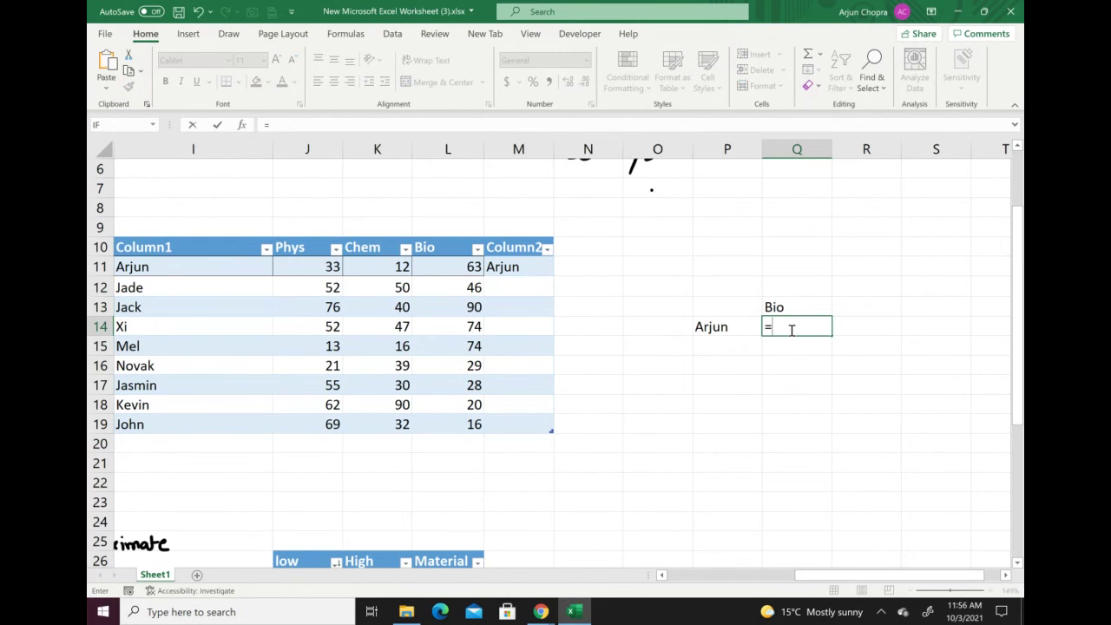
pyautogui.write('xloo')
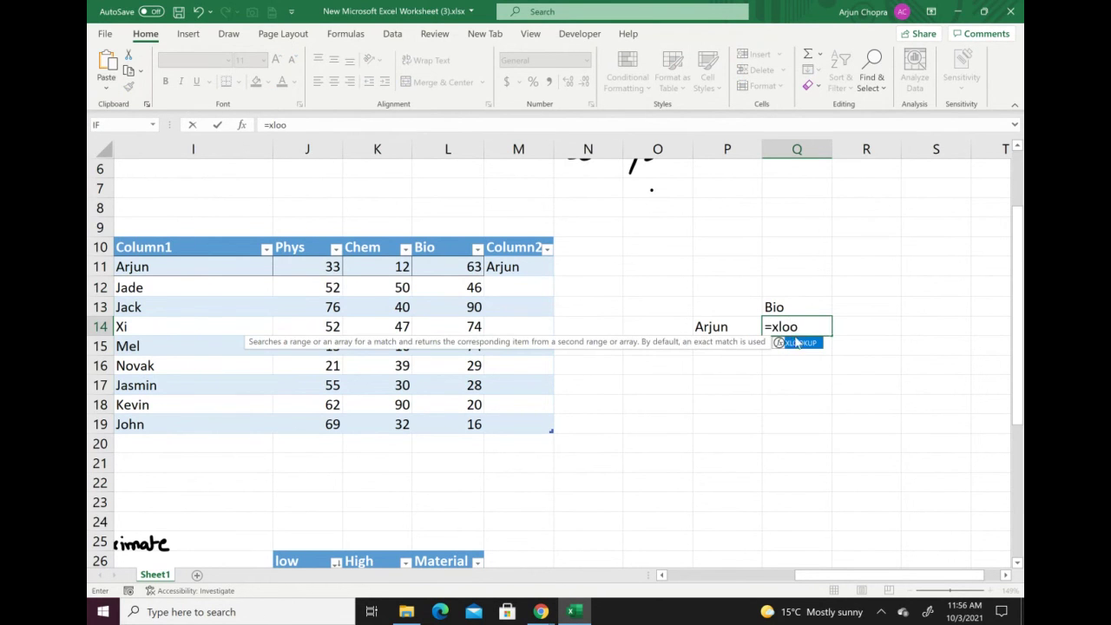
pyautogui.doubleClick(798, 344)
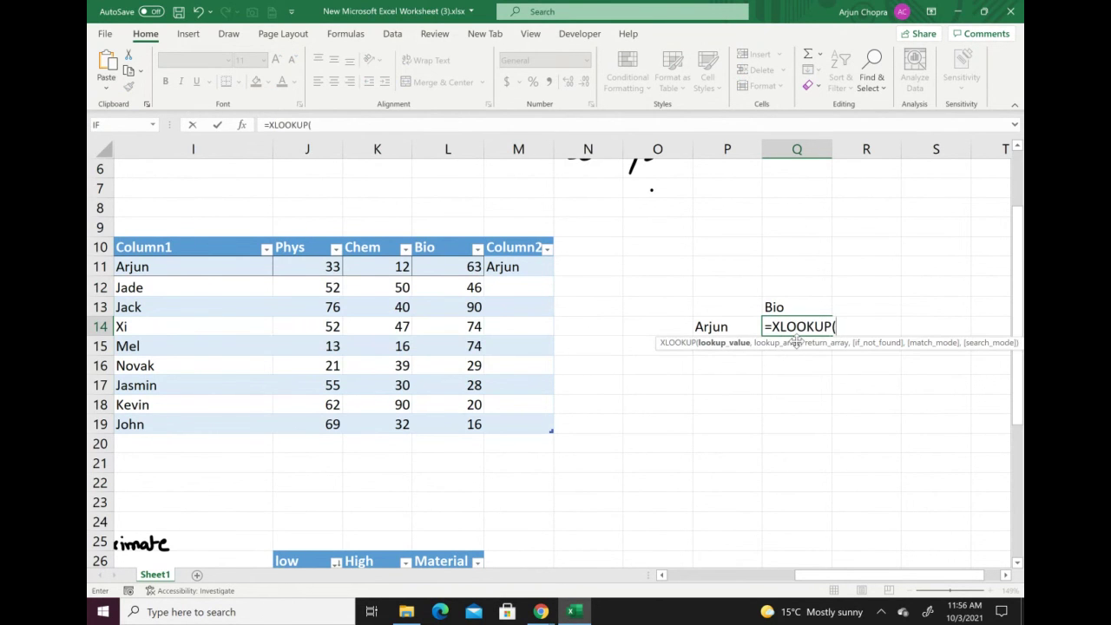
pyautogui.click(725, 327)
pyautogui.write(',')
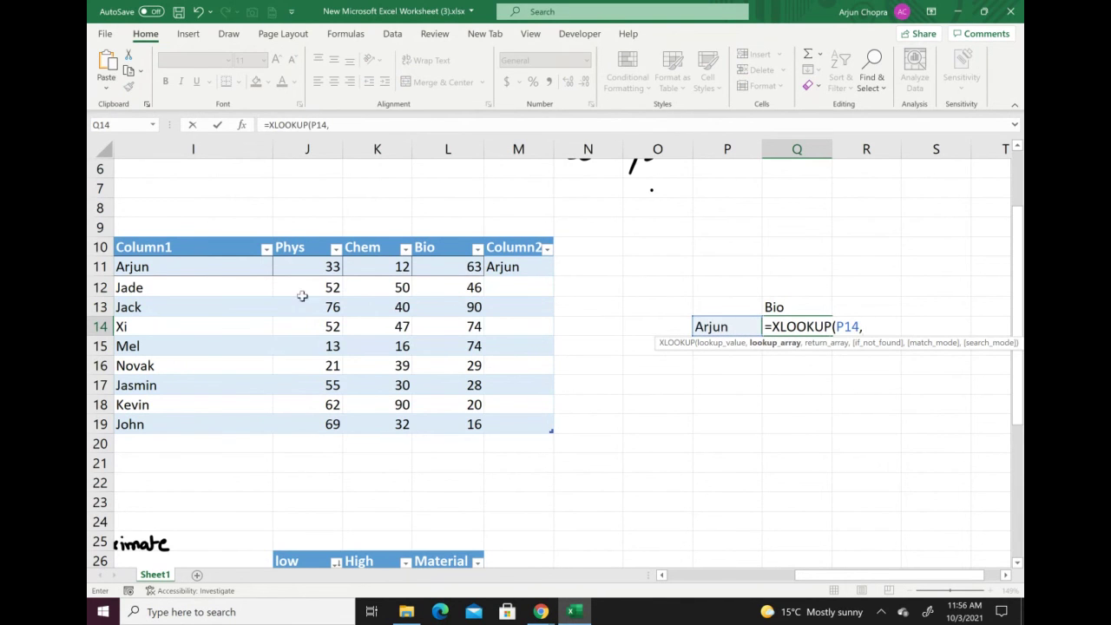
pyautogui.moveTo(217, 266); pyautogui.dragTo(217, 421)
pyautogui.write(',')
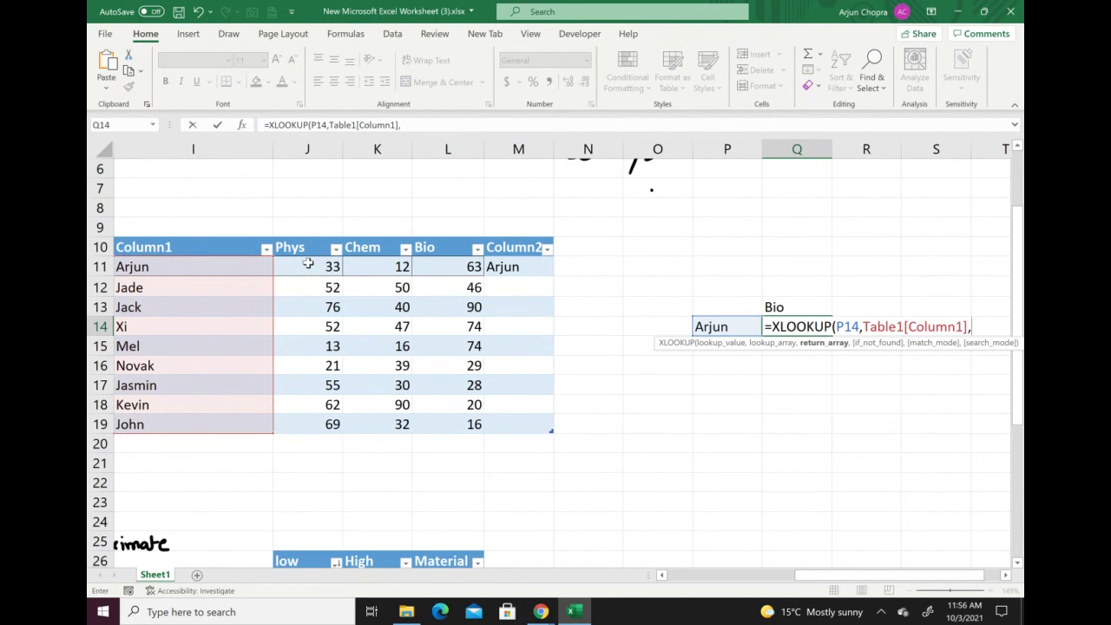
pyautogui.moveTo(308, 263); pyautogui.dragTo(461, 427)
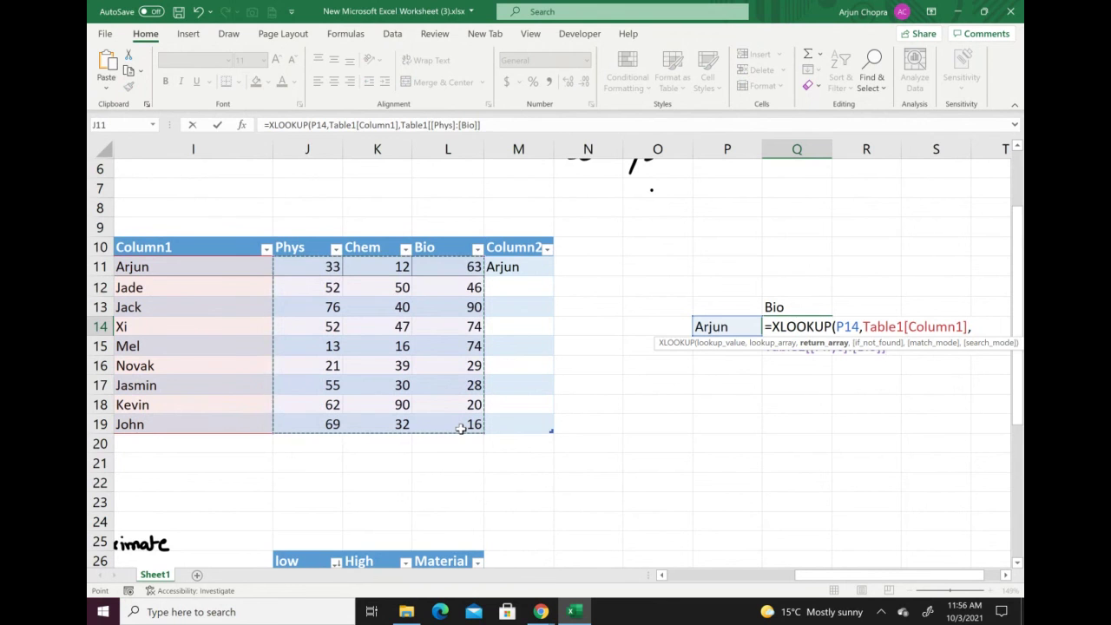
pyautogui.write(')')
pyautogui.press('Return')
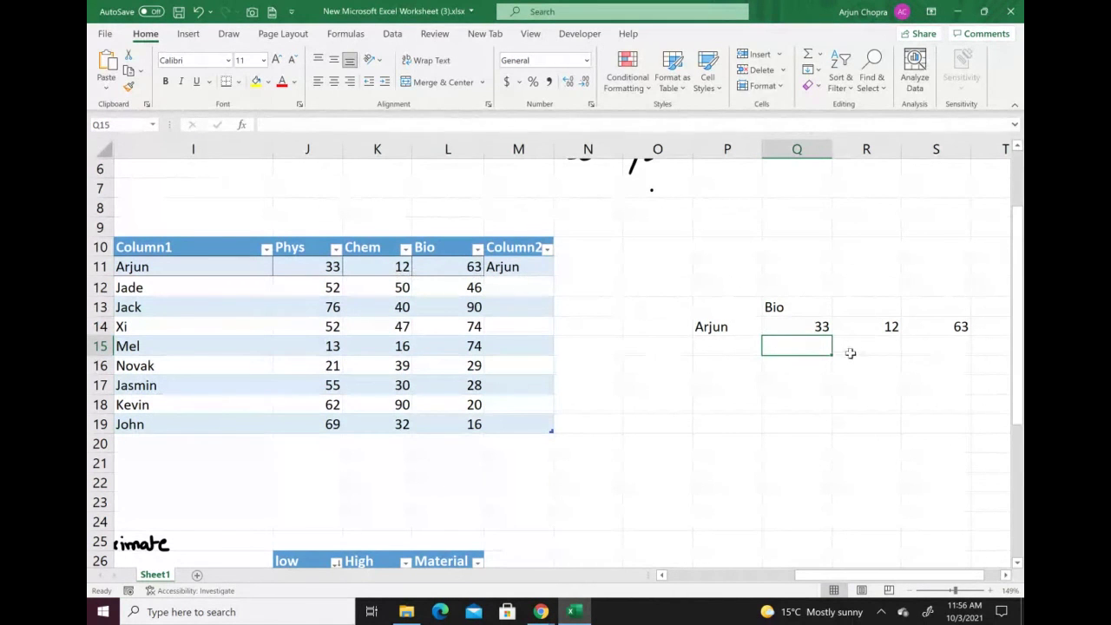
# Cut the XLOOKUP expression out of the formula in Q14, keeping only the equals sign.
pyautogui.doubleClick(805, 327)
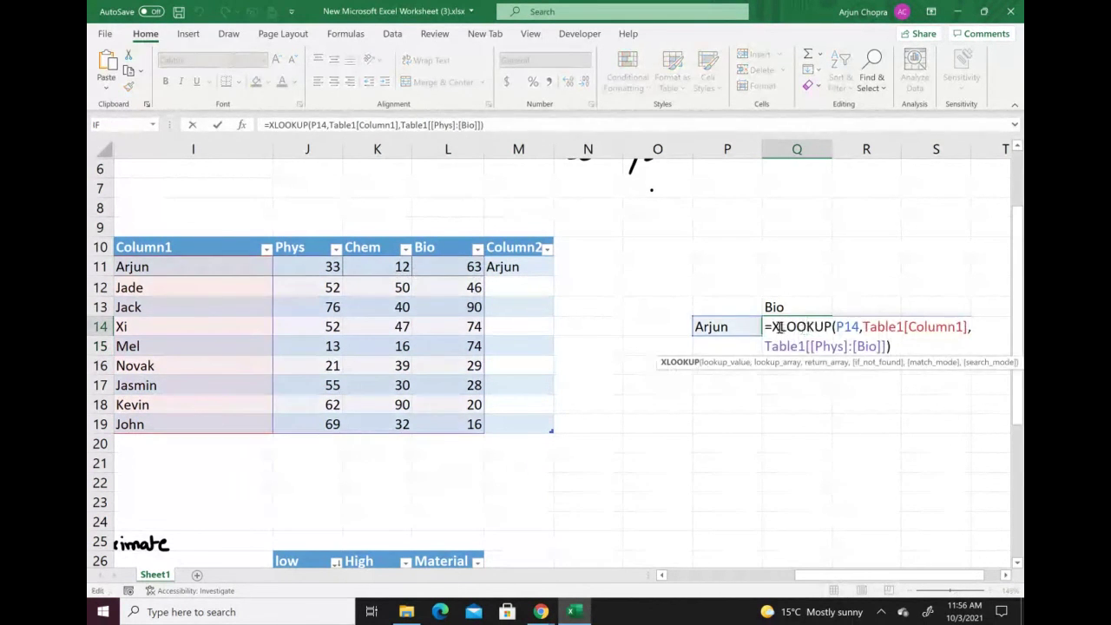
pyautogui.moveTo(773, 326); pyautogui.dragTo(891, 347)
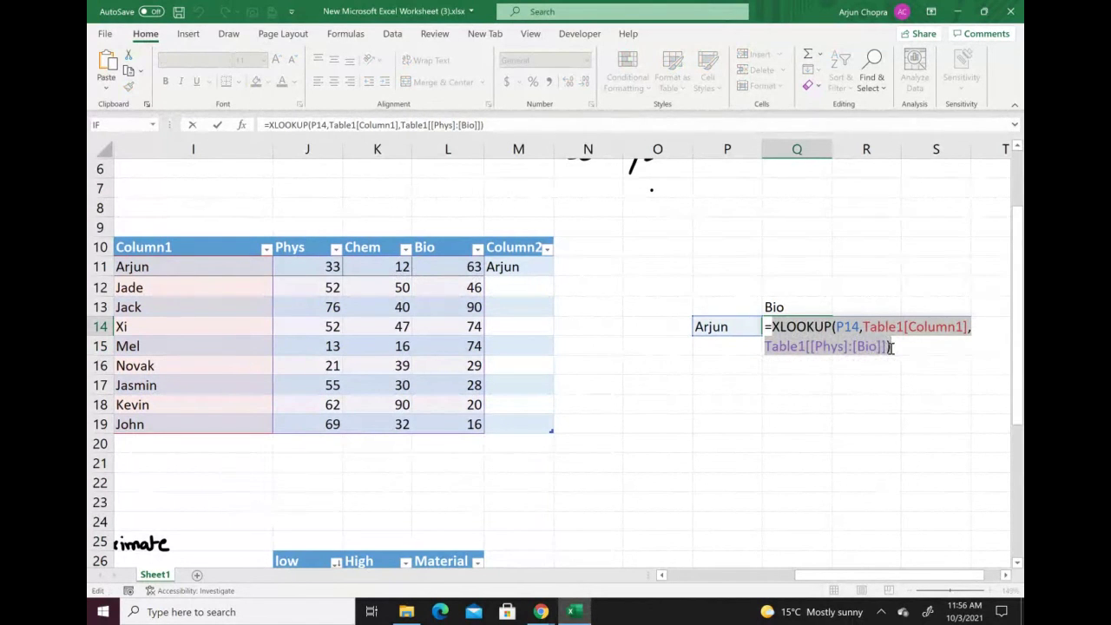
pyautogui.press('BackSpace')
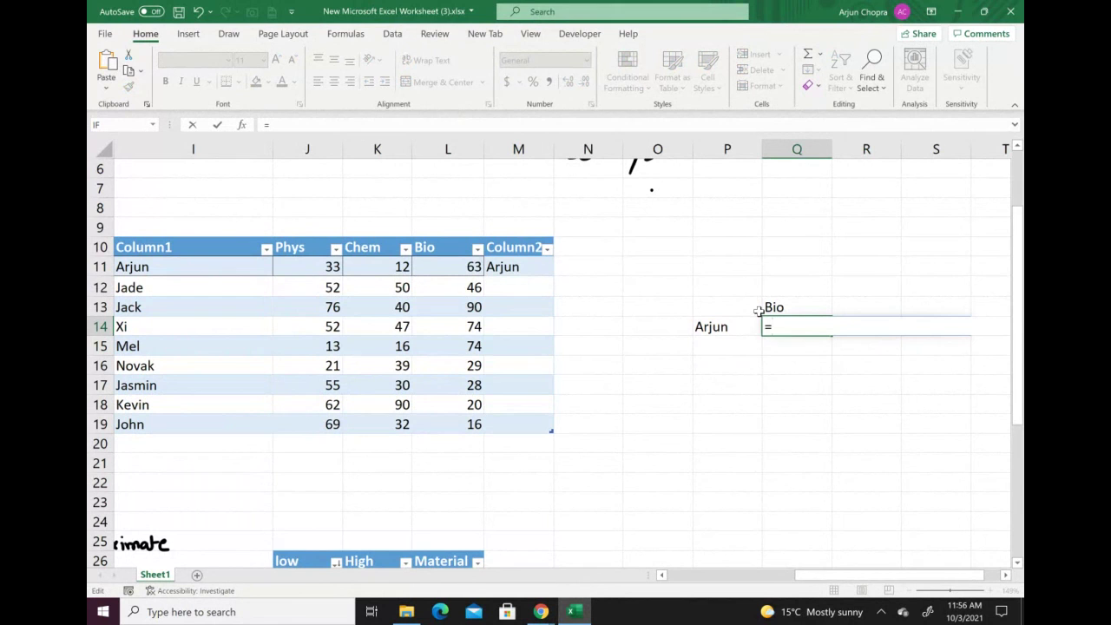
# Build an outer XLOOKUP in Q14 finding Q13 in the Phys to Bio headers, with the cut expression as return array, accepting the formula correction.
pyautogui.write('xloo')
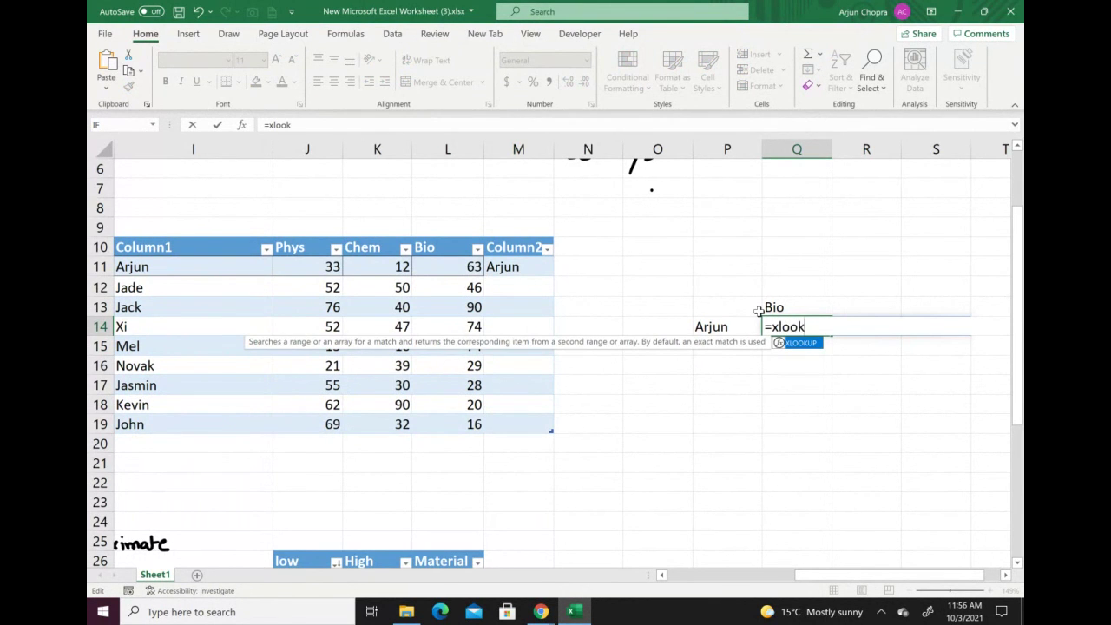
pyautogui.write('k')
pyautogui.press('Tab')
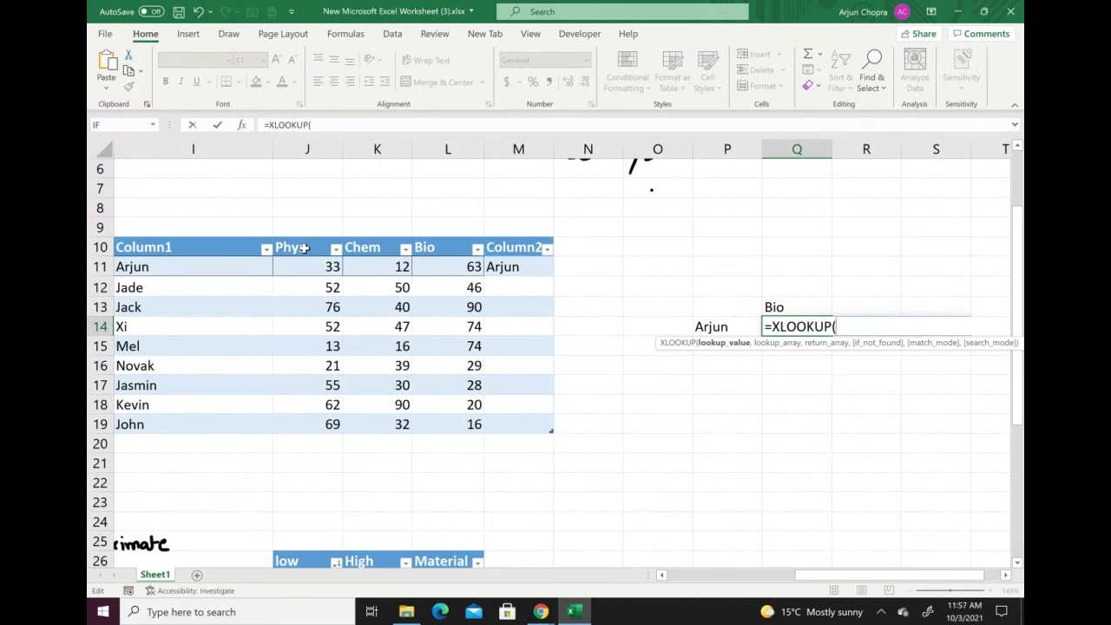
pyautogui.click(784, 307)
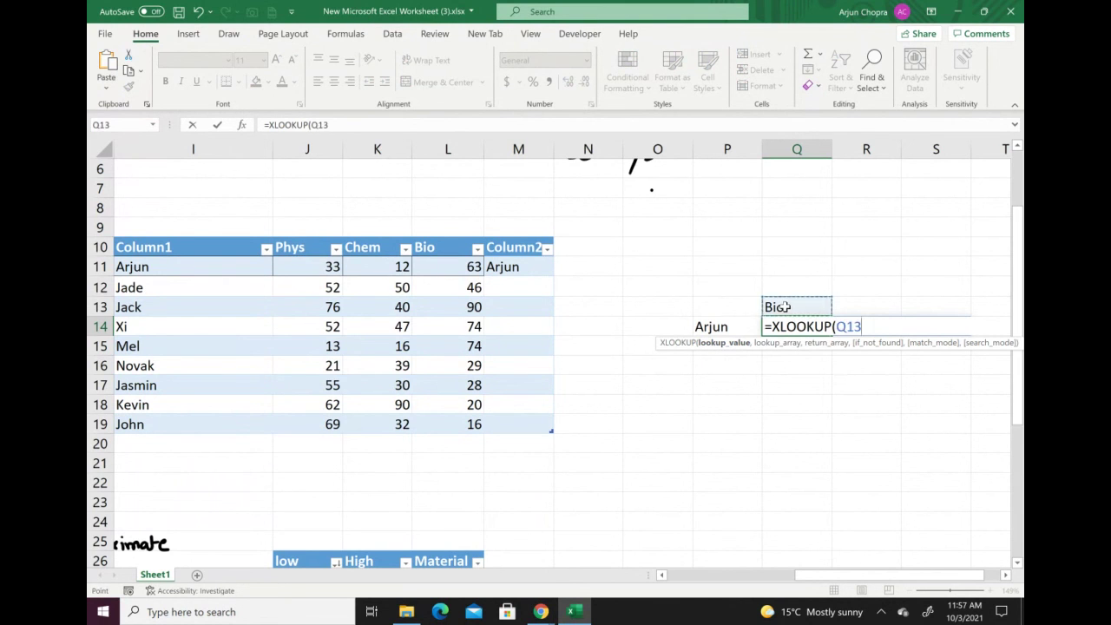
pyautogui.write(',')
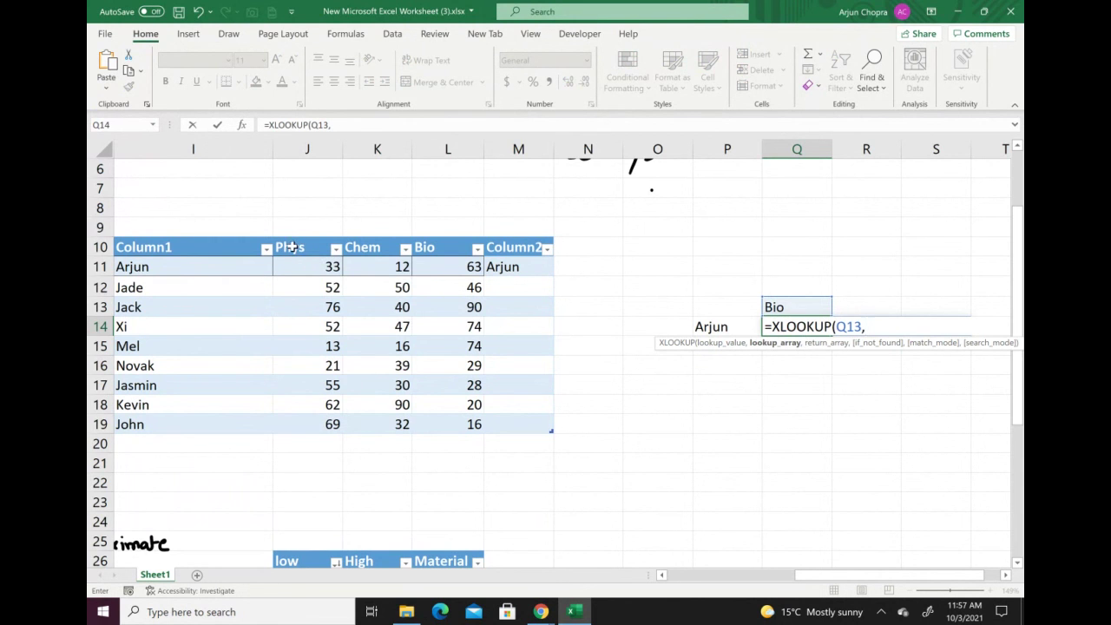
pyautogui.moveTo(291, 247); pyautogui.dragTo(443, 249)
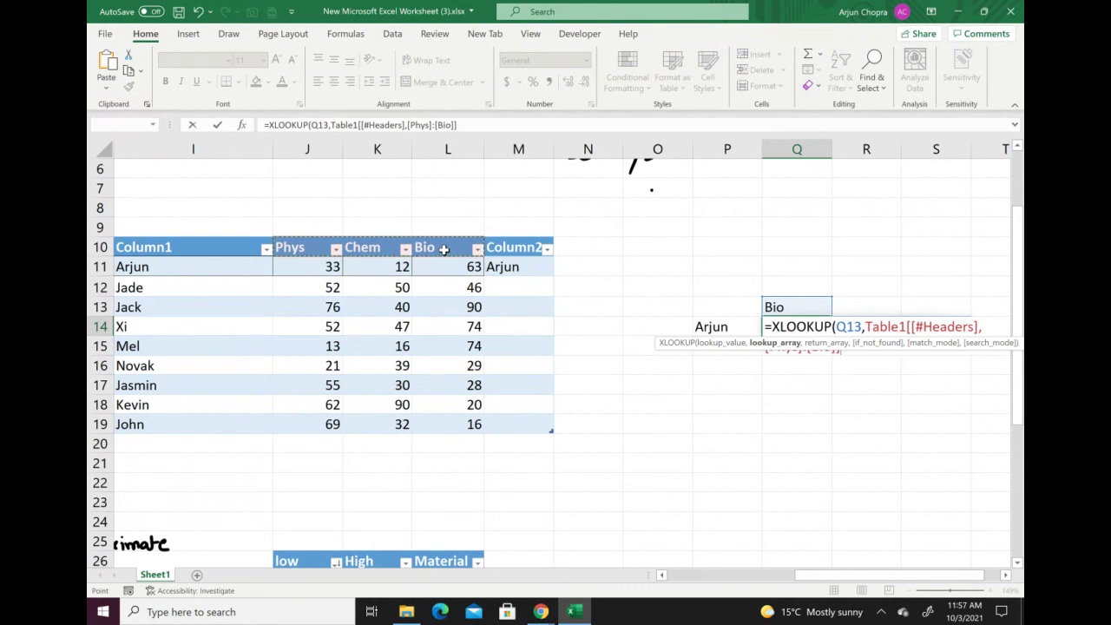
pyautogui.write(',')
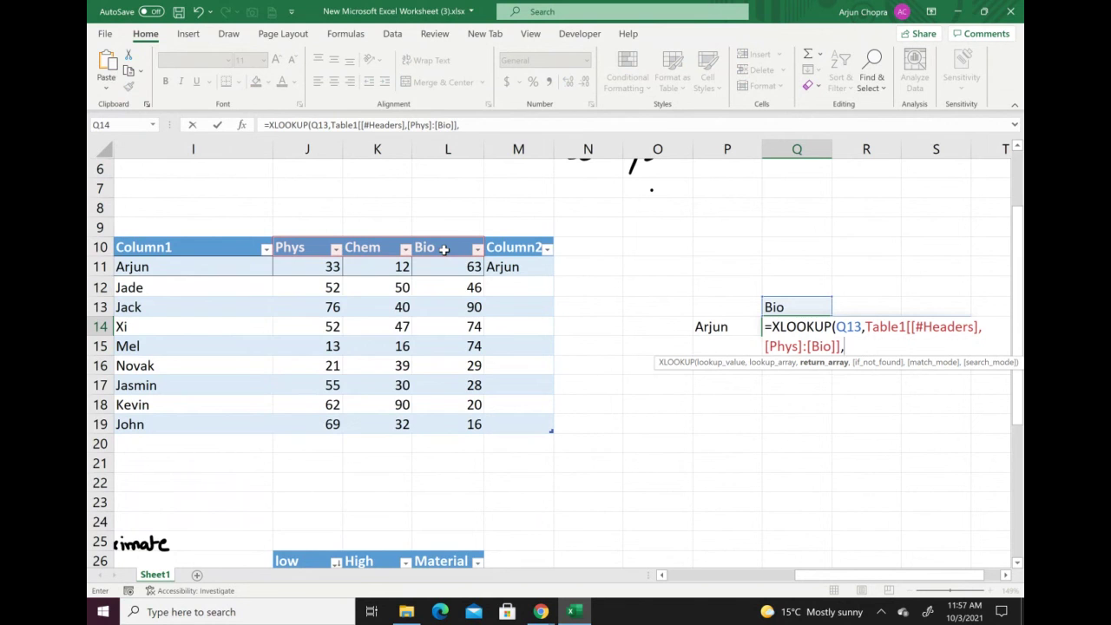
pyautogui.hotkey('ctrl', 'v')
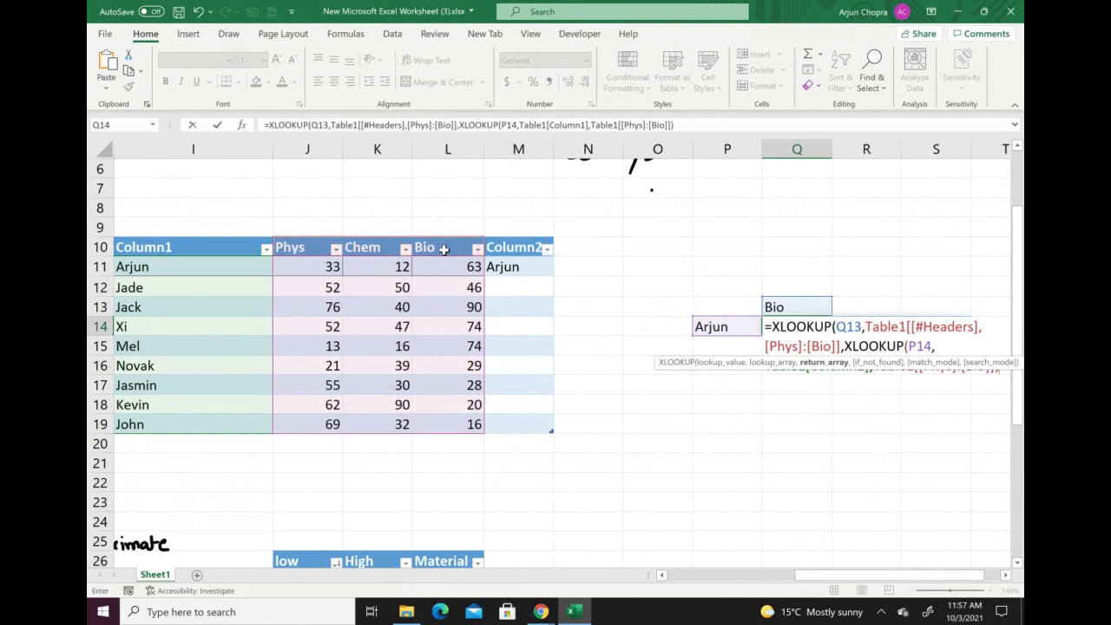
pyautogui.press('Return')
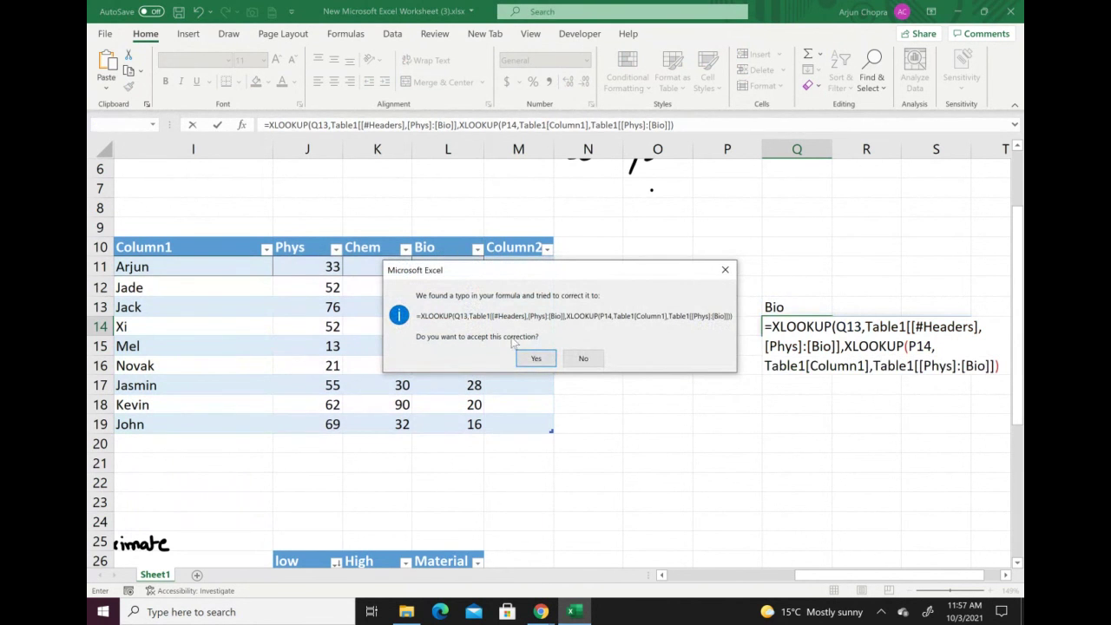
pyautogui.click(542, 359)
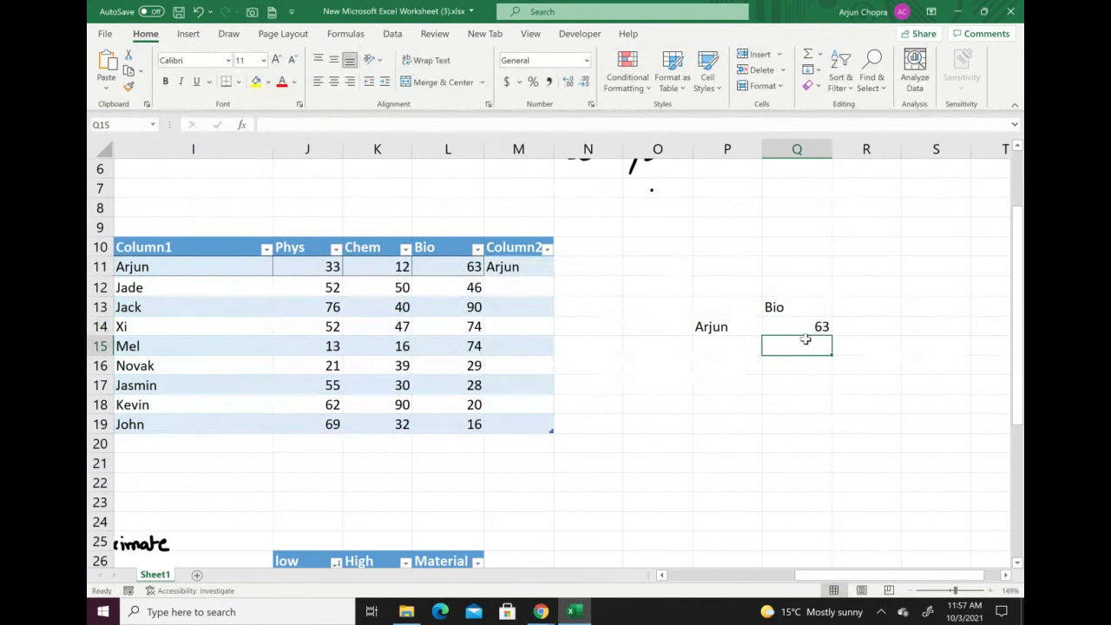
# Replace the subject heading in Q13 with Chem.
pyautogui.doubleClick(793, 306)
pyautogui.press('BackSpace')
pyautogui.press('BackSpace')
pyautogui.press('BackSpace')
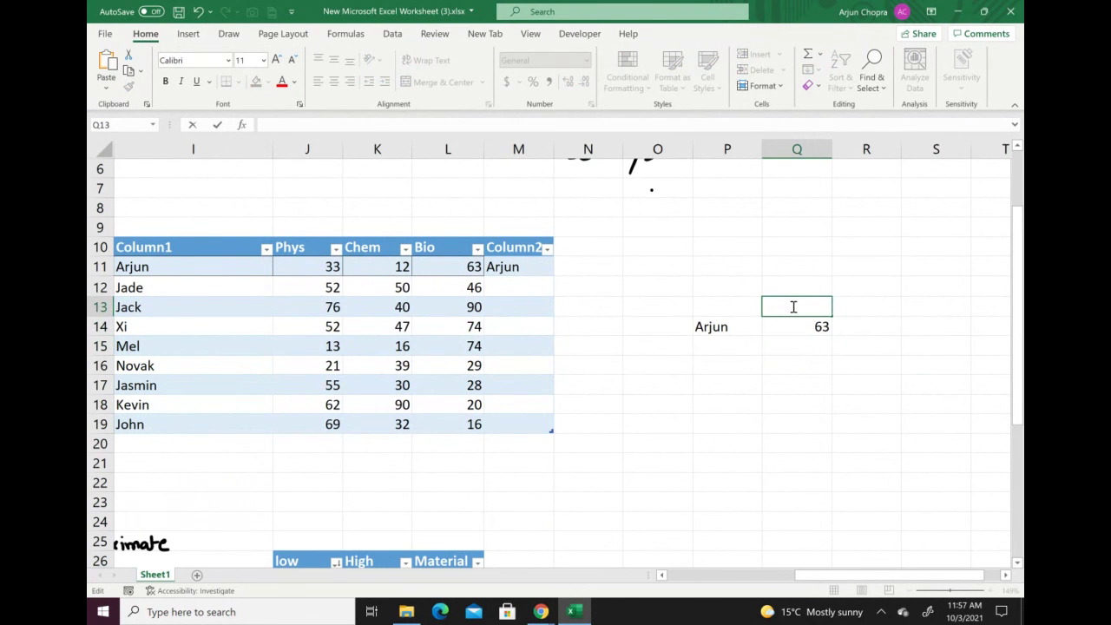
pyautogui.write('Chem')
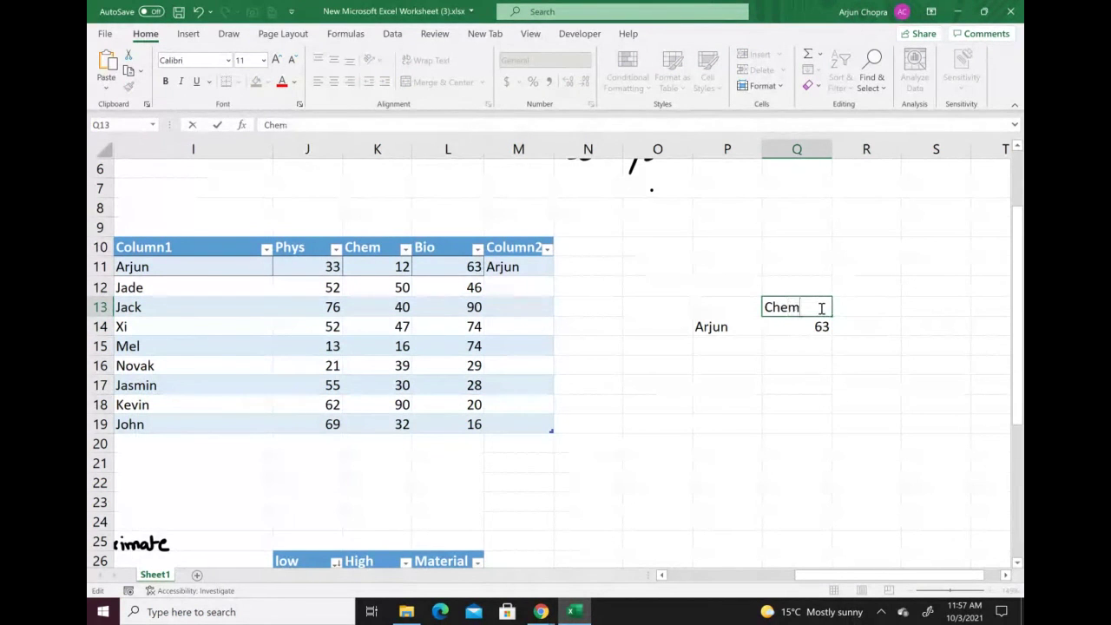
pyautogui.press('Tab')
# Replace the student's name in P14 with the name from row 16 of the marks table.
pyautogui.doubleClick(747, 326)
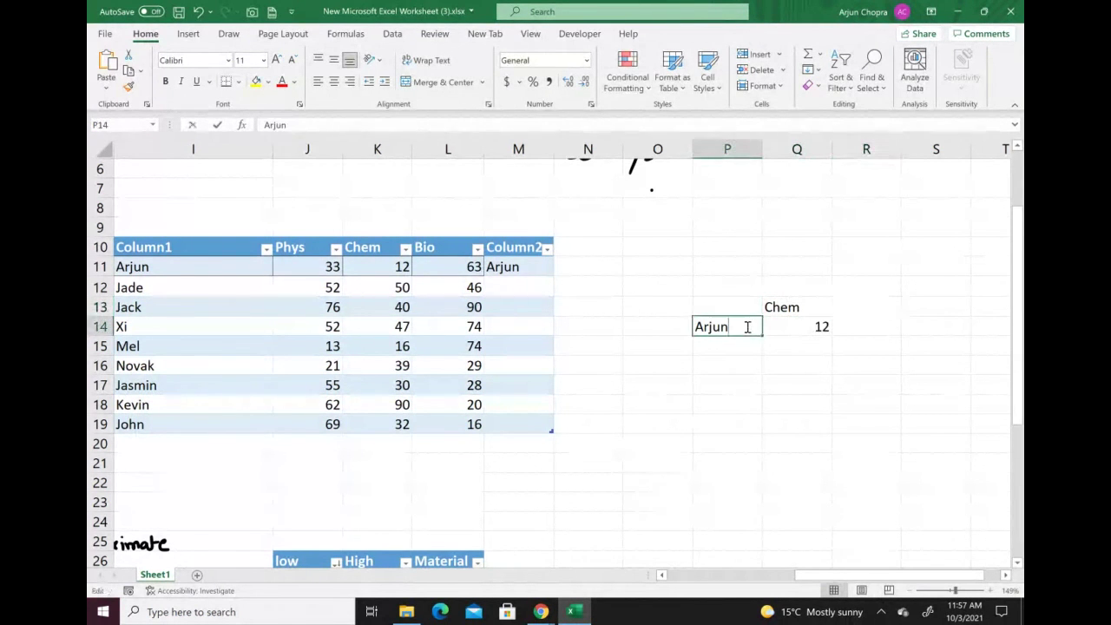
pyautogui.press('BackSpace')
pyautogui.press('BackSpace')
pyautogui.press('BackSpace')
pyautogui.press('BackSpace')
pyautogui.press('BackSpace')
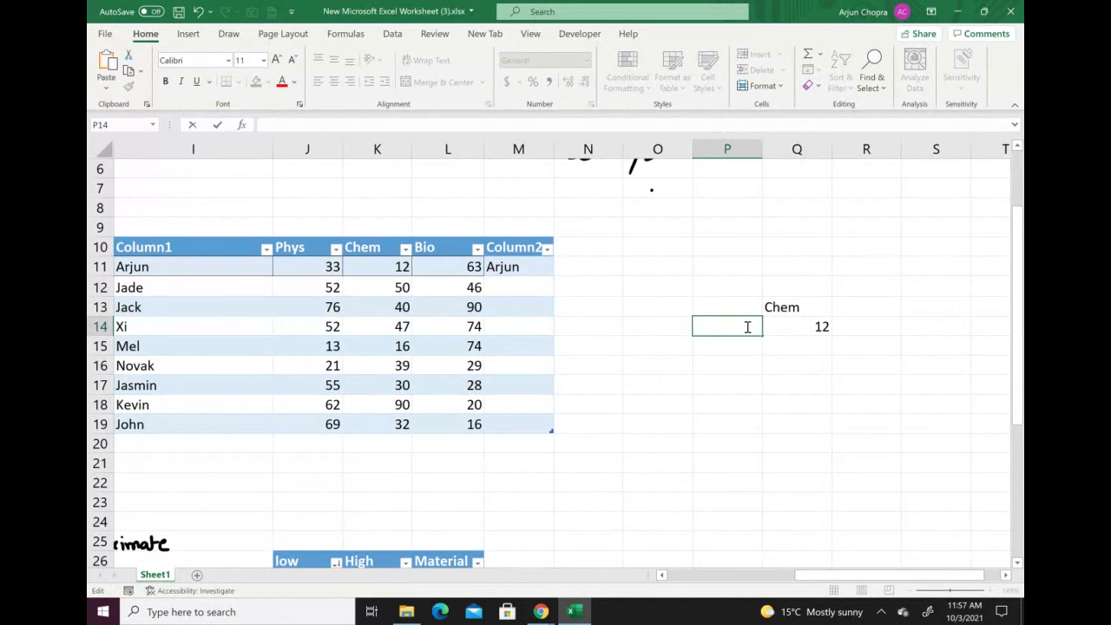
pyautogui.write('Novak')
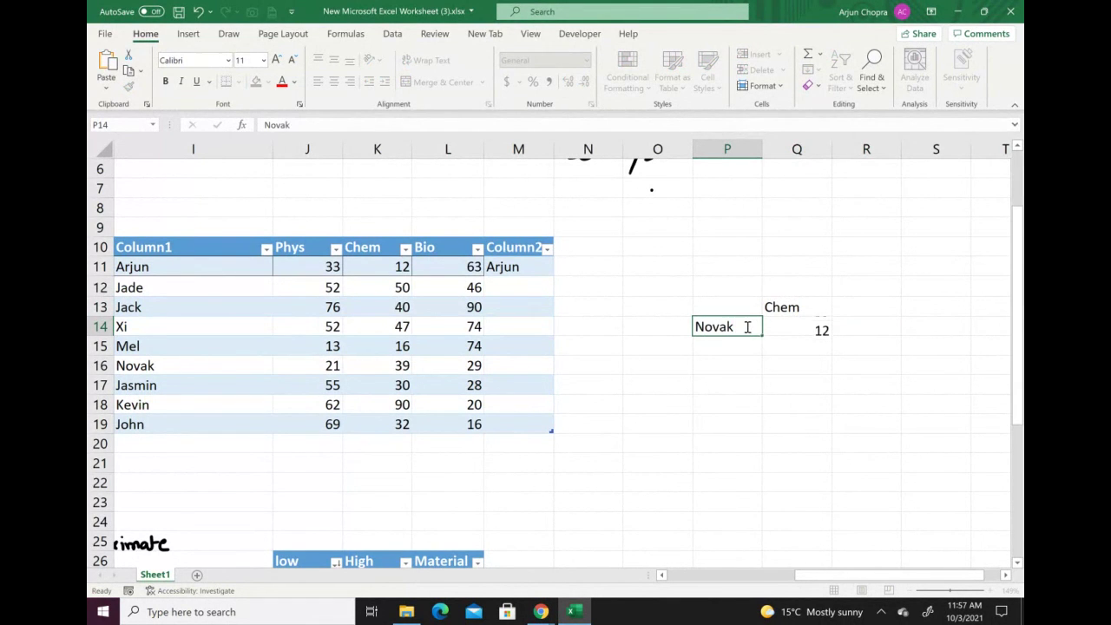
pyautogui.press('Tab')
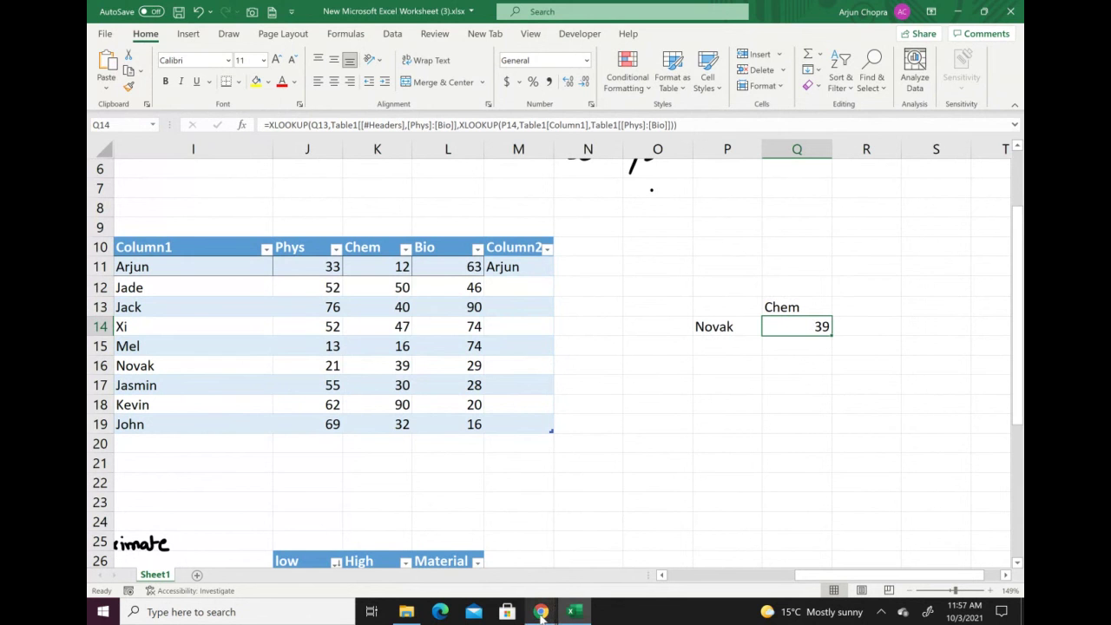
# Switch to the Blackboard Collaborate session in Chrome and mute the microphone.
pyautogui.moveTo(541, 613)
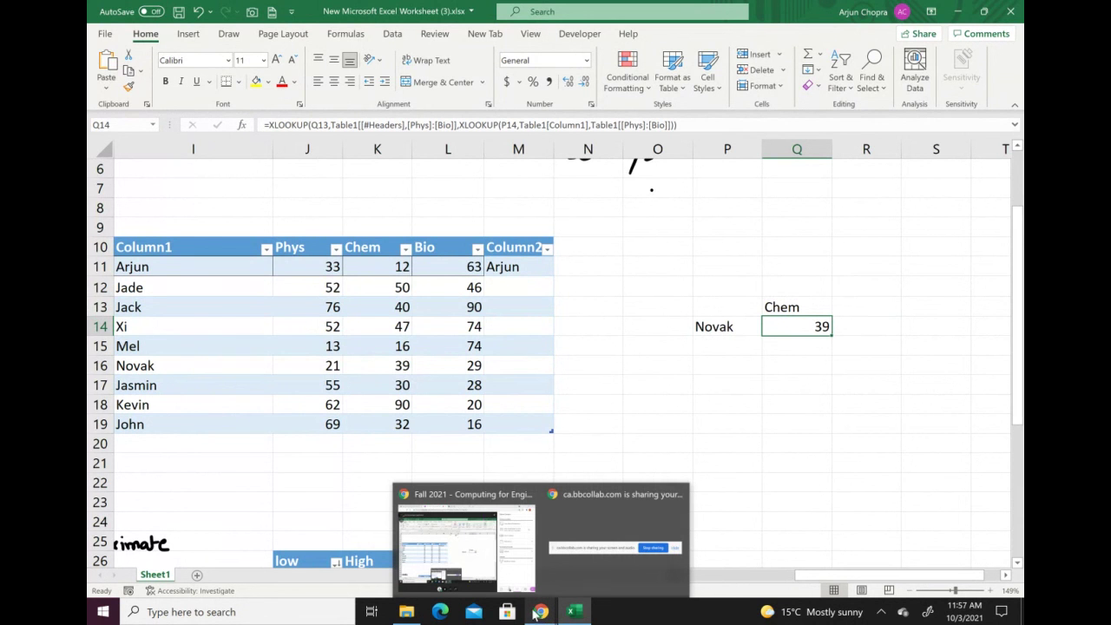
pyautogui.click(475, 565)
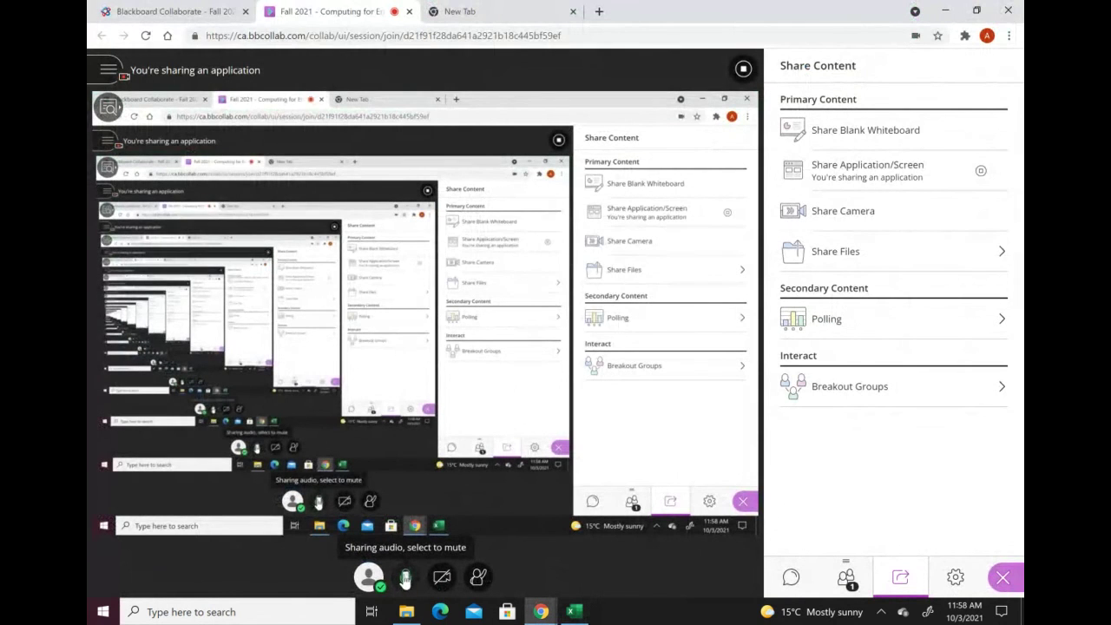
pyautogui.click(404, 578)
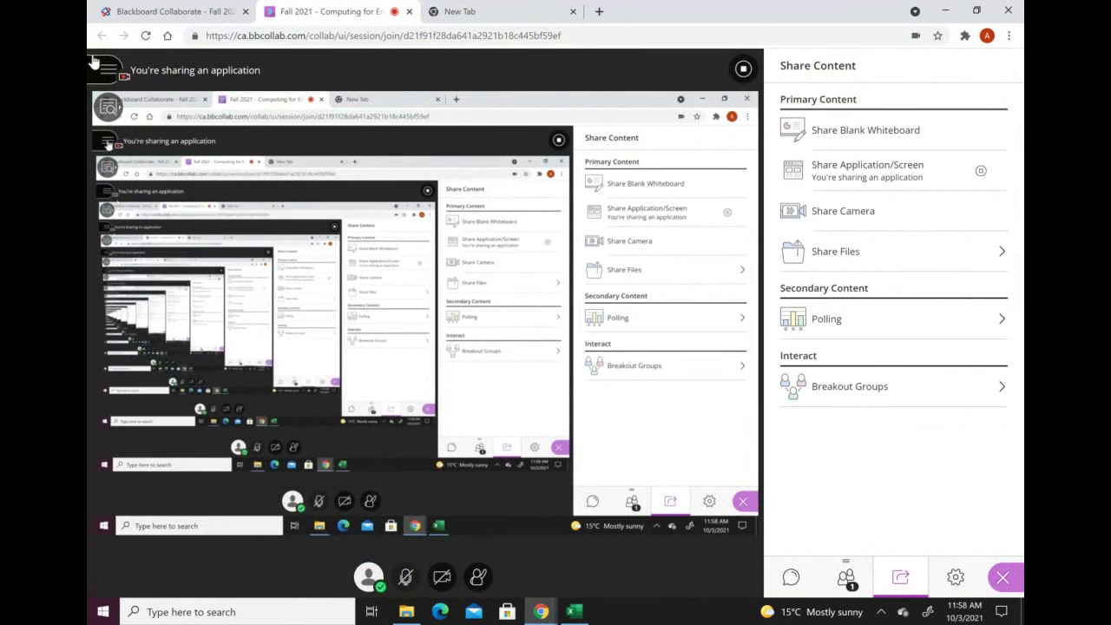